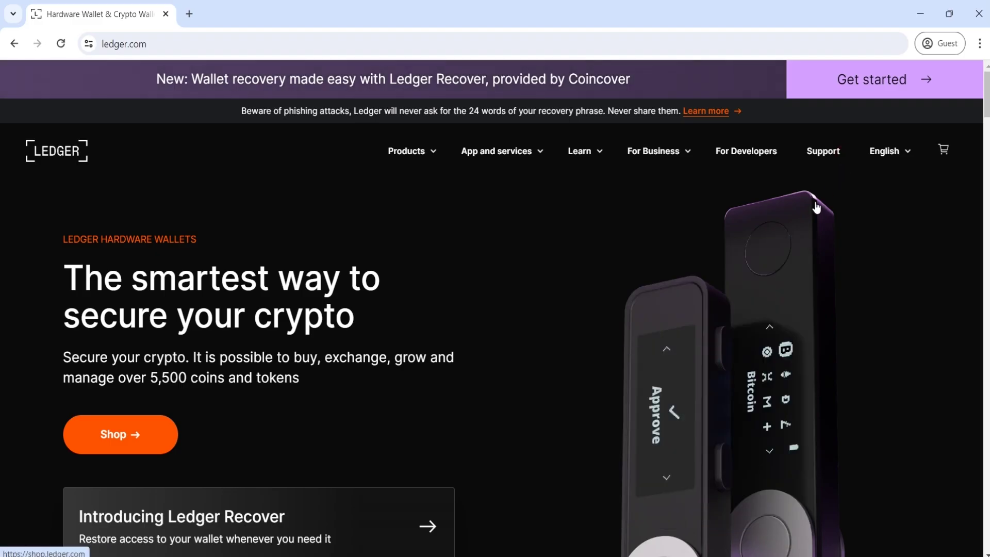
Open the Ledger Live page on ledger.com and scroll down to its per-platform download buttons.
mouse_move(511, 168)
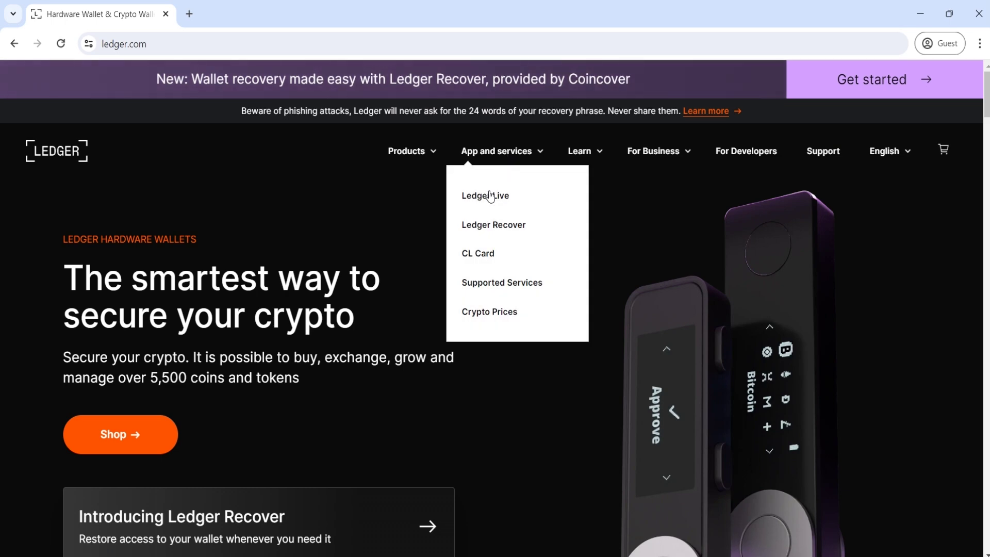
left_click(471, 196)
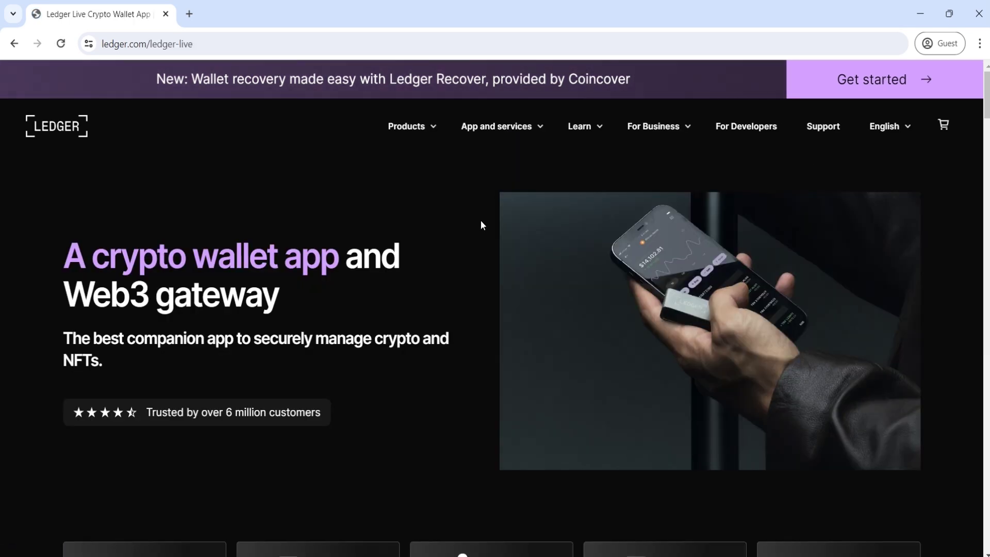
scroll(462, 399, "down", 5)
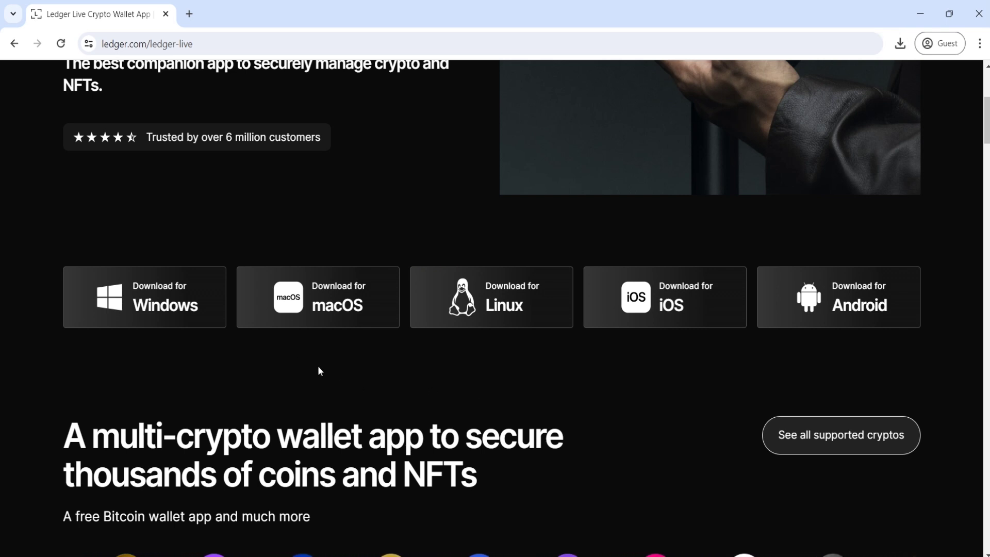
Download the Windows installer, install Ledger Live 2.81.2 to C:\Program Files\Ledger Live, and launch it.
left_click(199, 315)
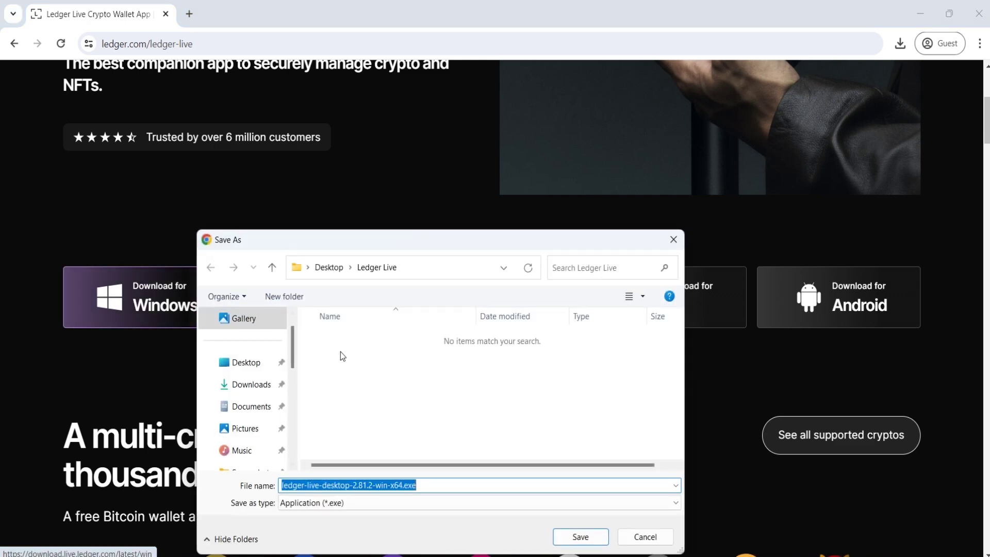
left_click(598, 540)
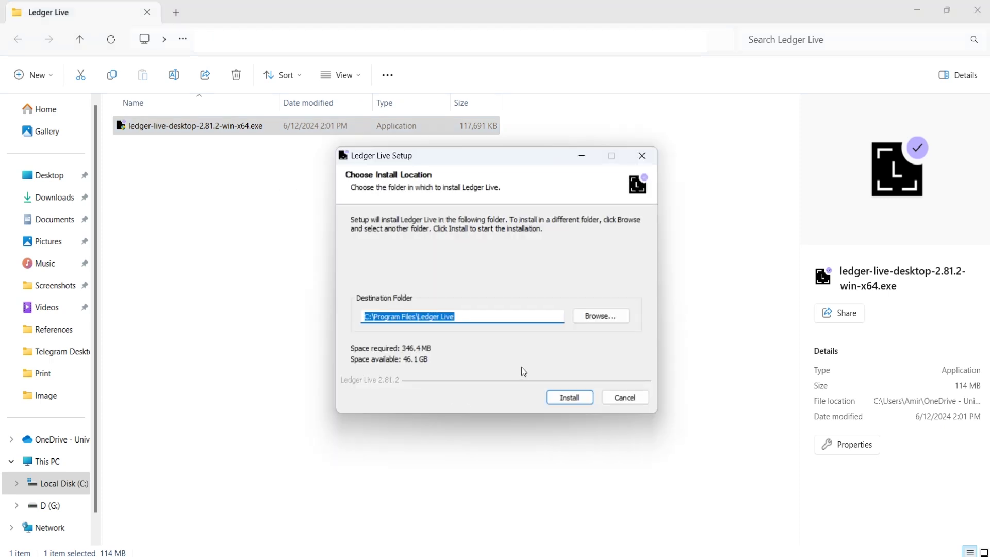
left_click(571, 403)
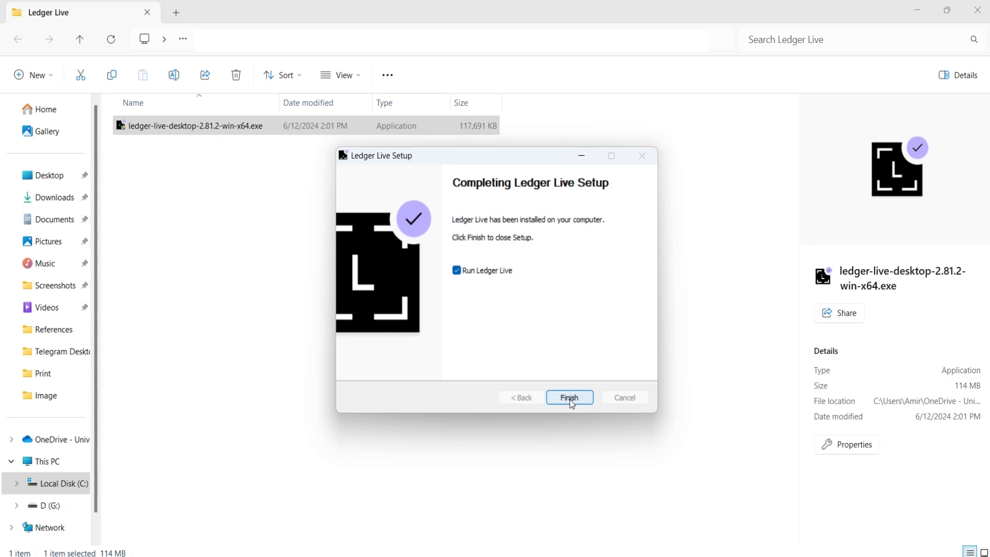
left_click(570, 398)
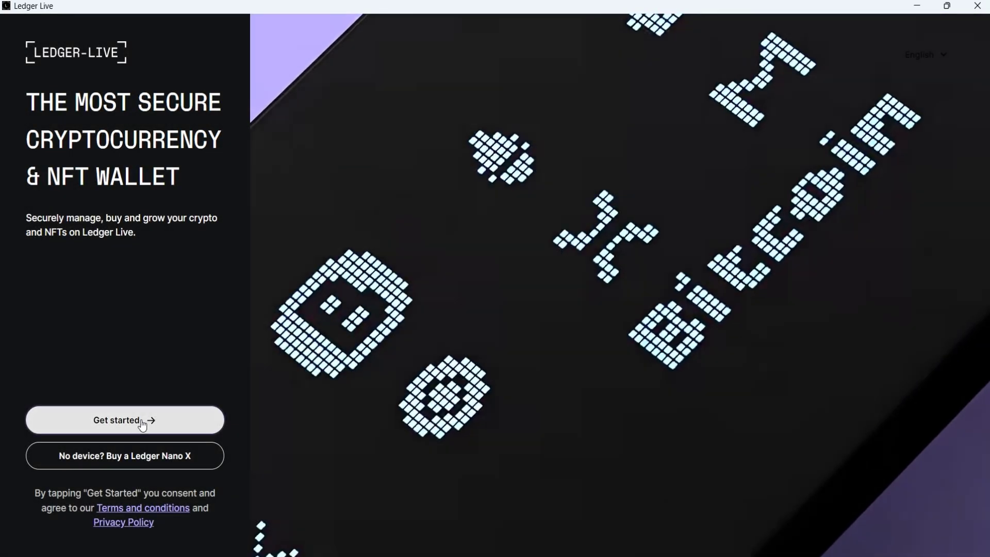
Begin onboarding and select Ledger Nano X as the device.
left_click(143, 426)
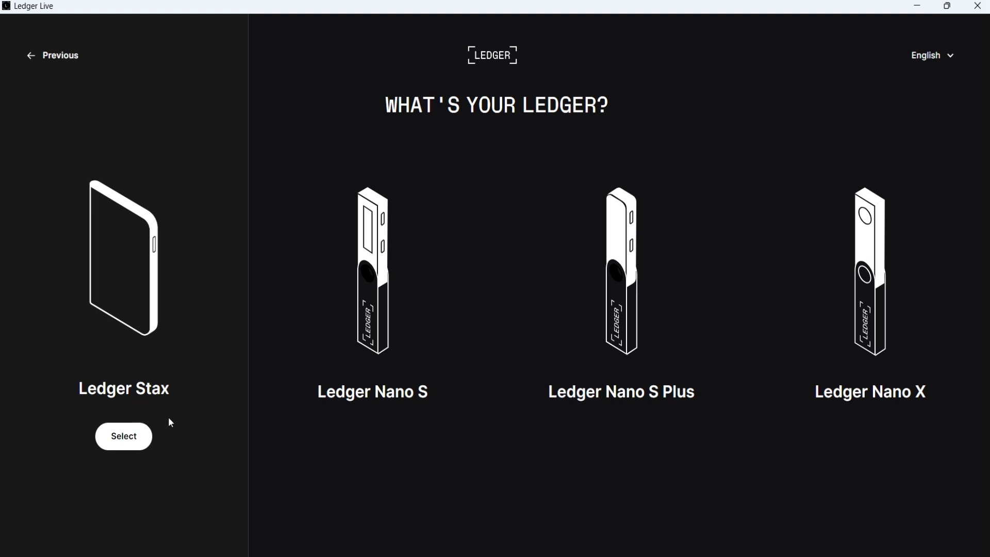
mouse_move(621, 418)
left_click(887, 439)
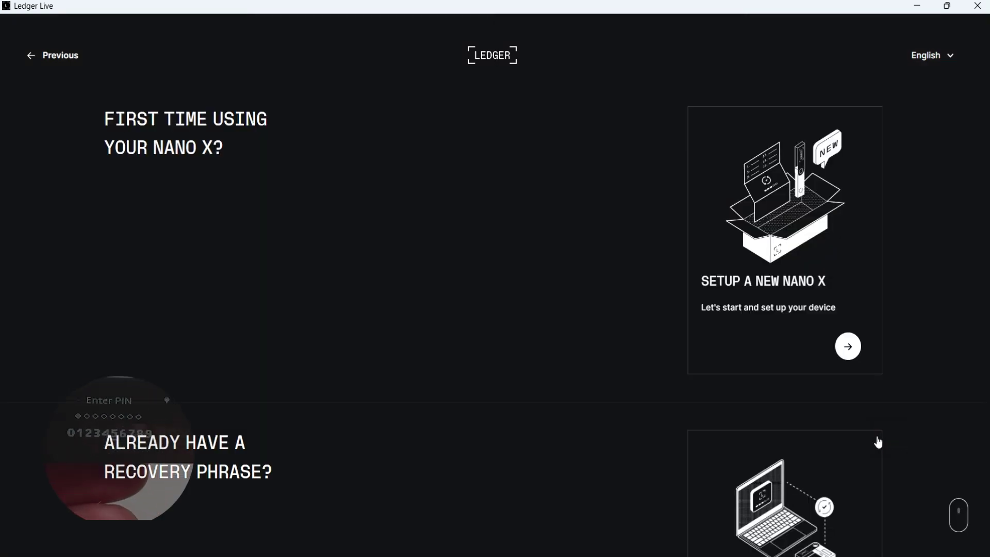
scroll(537, 404, "down", 4)
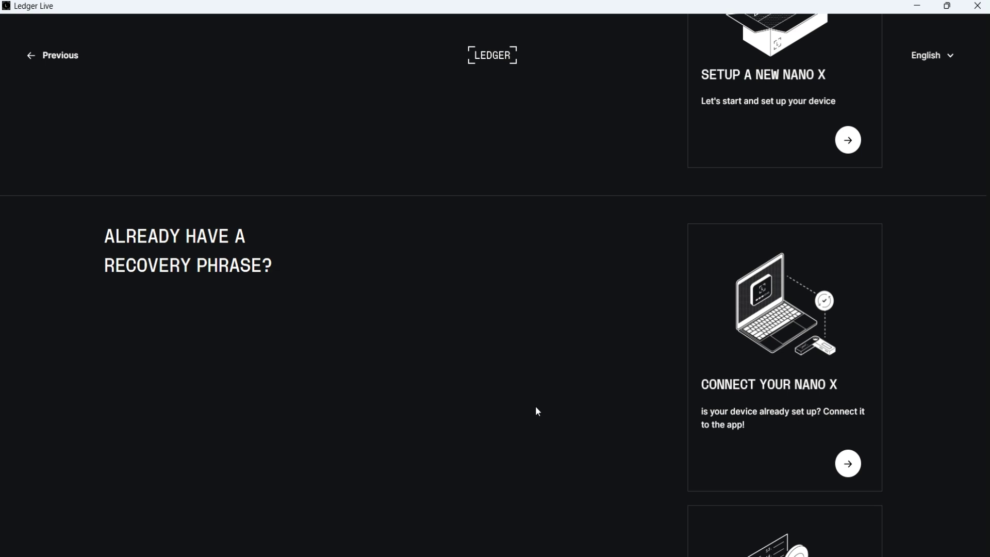
Connect the already set-up Nano X, pass the genuine check, and dismiss the Ledger Recover offer.
left_click(846, 464)
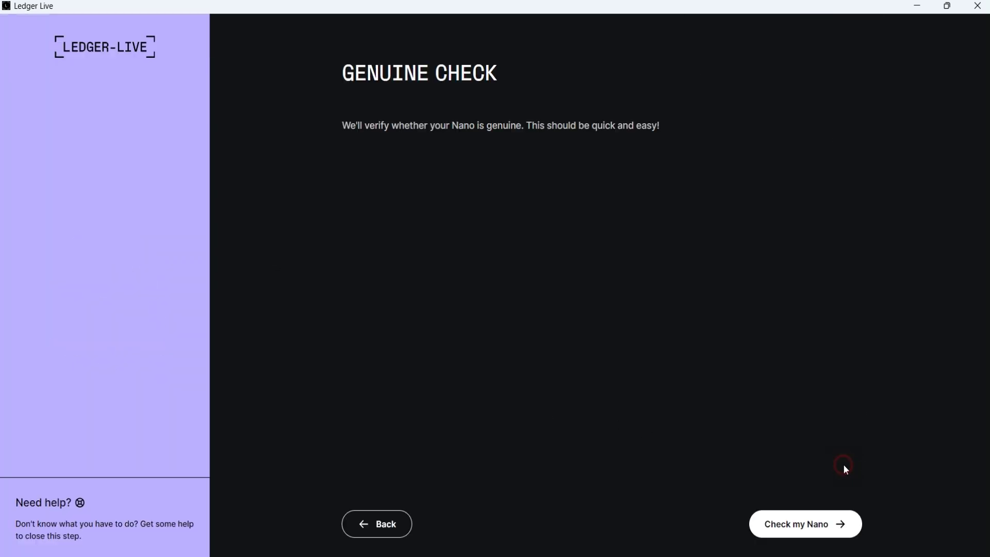
left_click(822, 526)
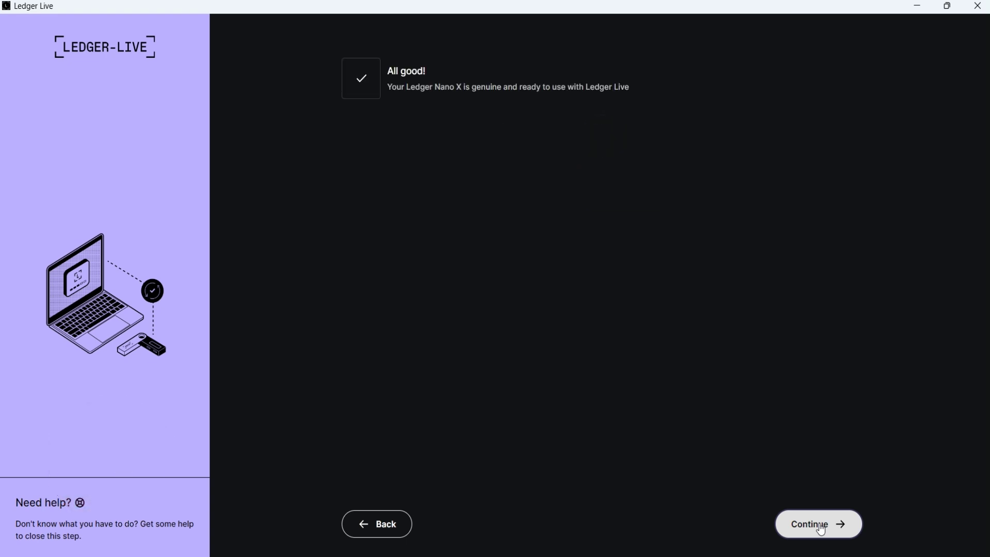
left_click(822, 528)
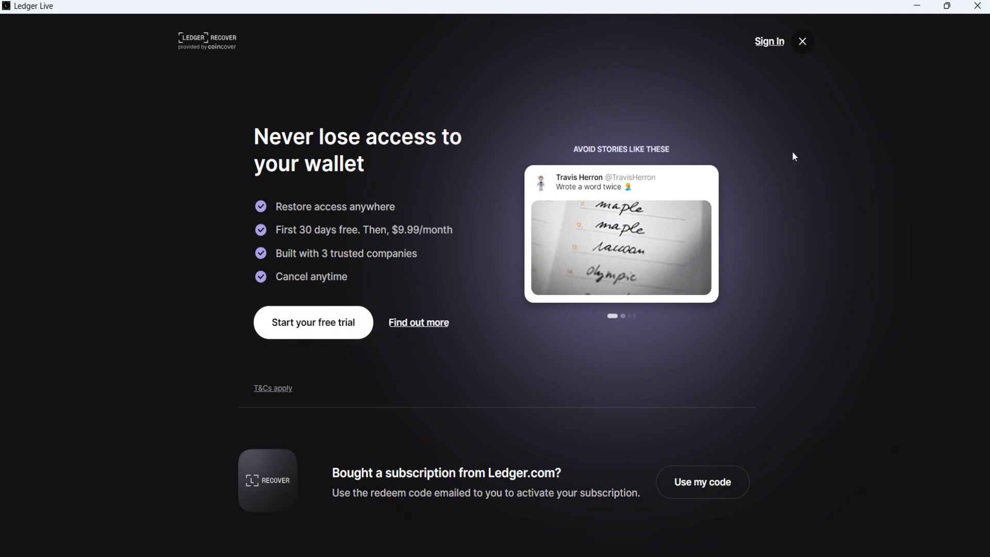
left_click(805, 43)
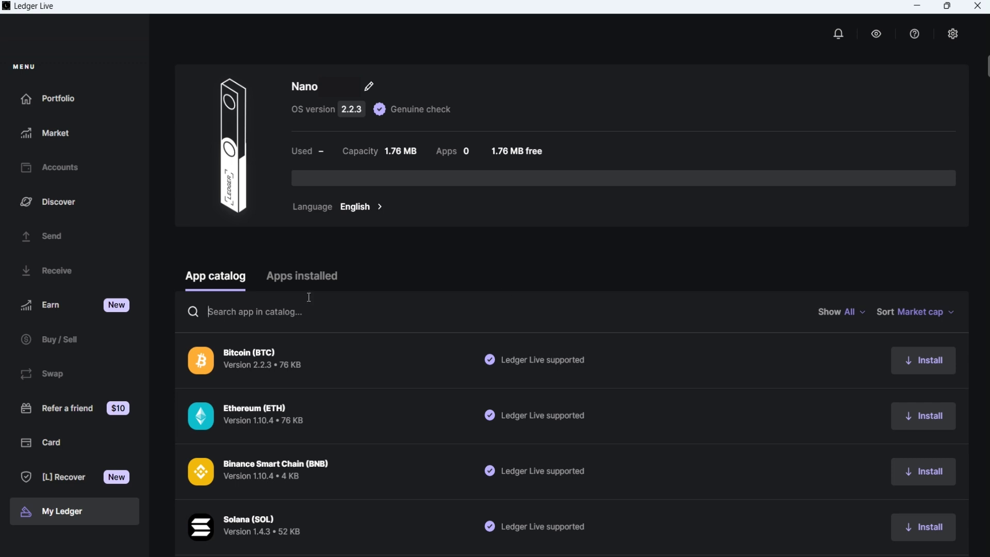
Go to the Portfolio page, which is empty and prompts to add an account.
left_click(61, 107)
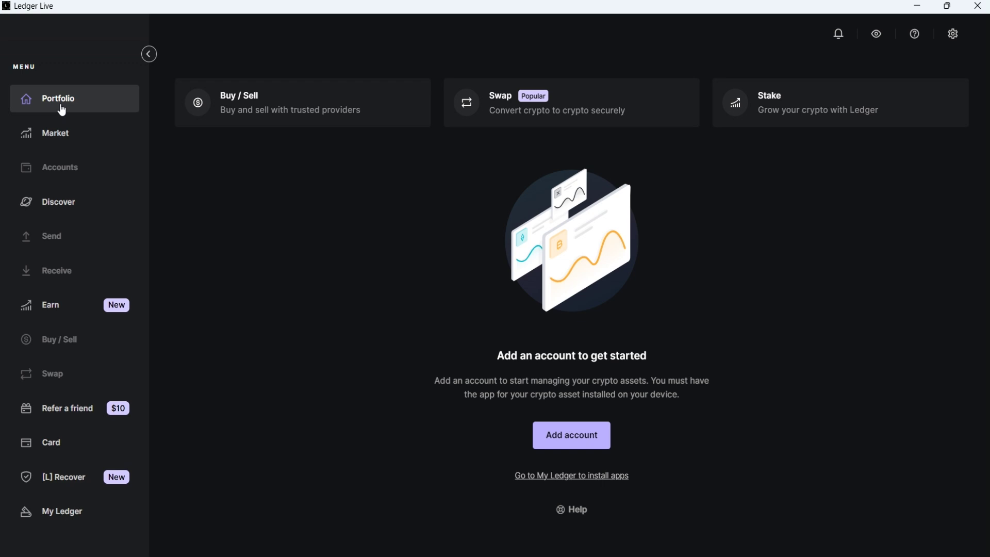
Star Bitcoin and Arbitrum in the Market list and filter it to Starred Assets.
left_click(66, 135)
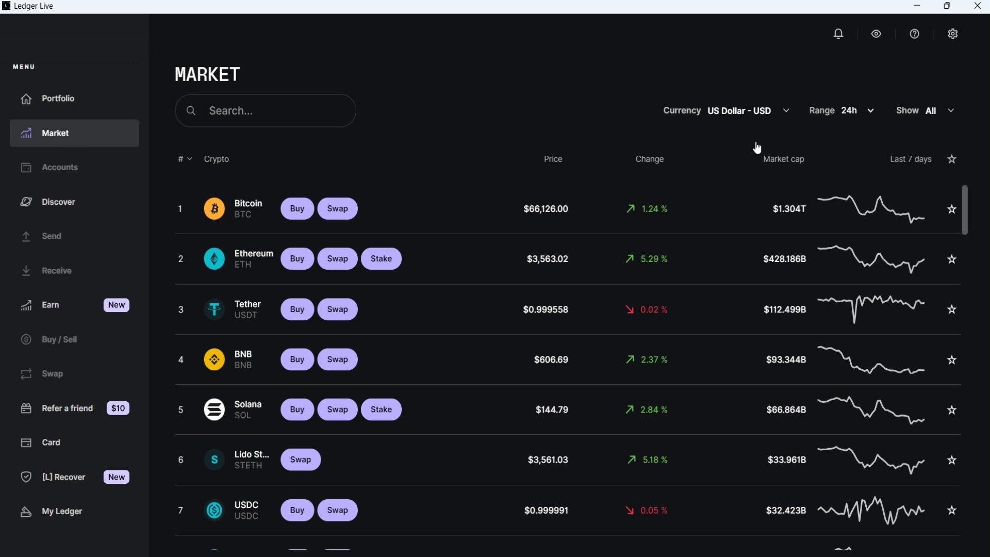
left_click(953, 212)
left_click(223, 113)
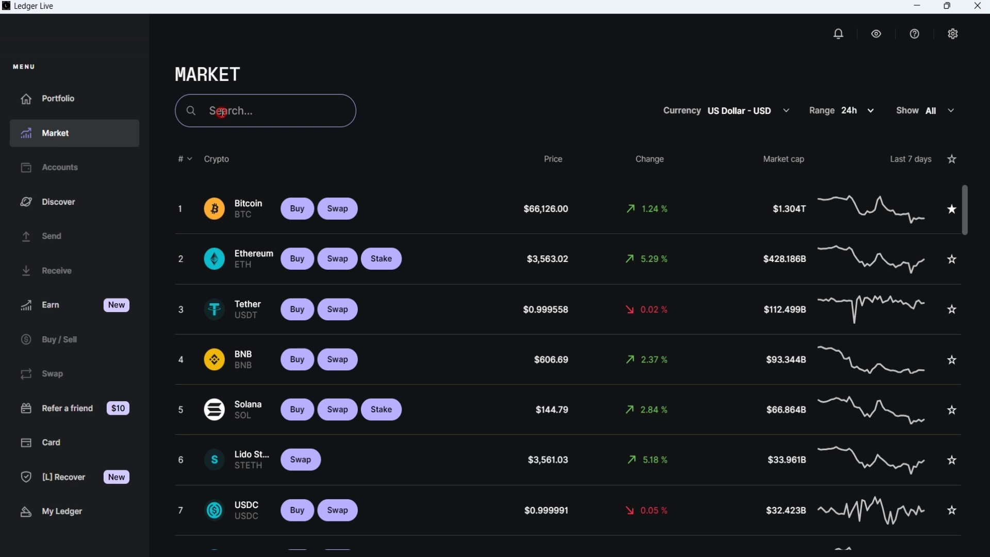
type("A")
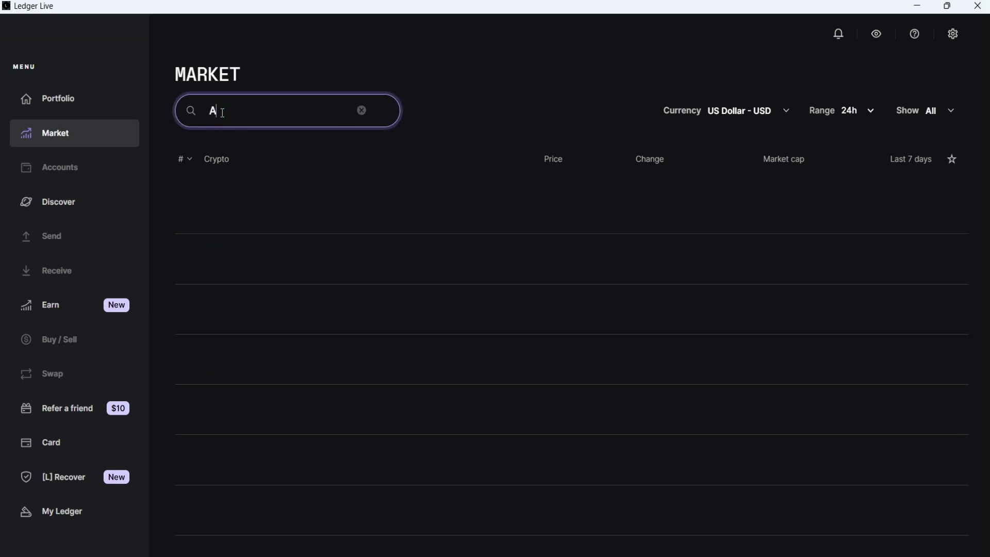
type("rbitrum")
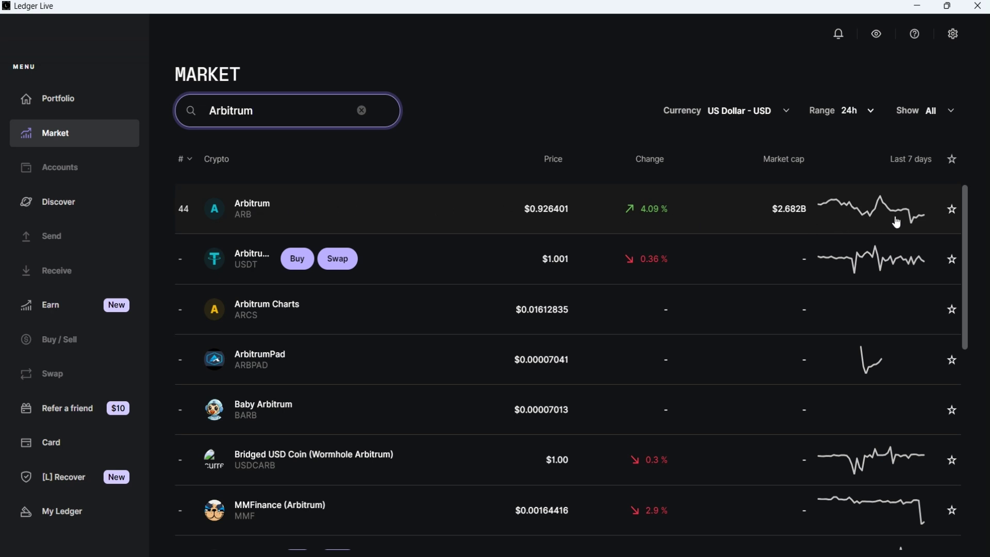
left_click(954, 211)
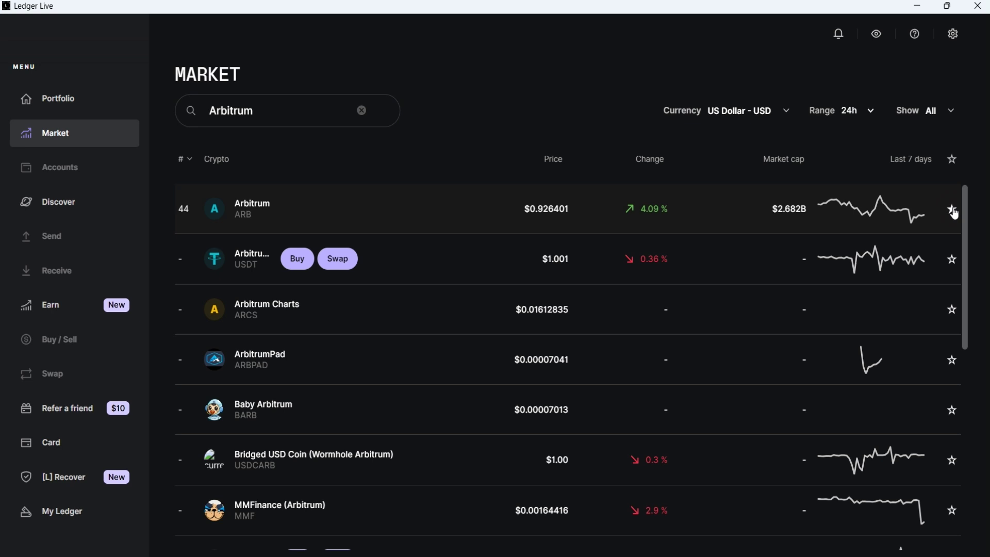
left_click(954, 162)
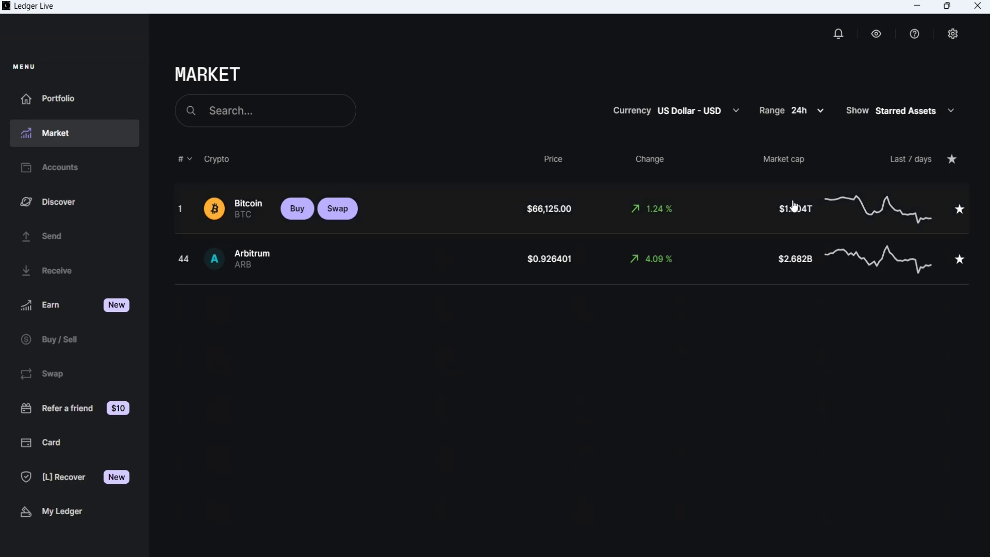
Scroll through the Discover app cards, ending on the Earn staking dashboard.
left_click(59, 205)
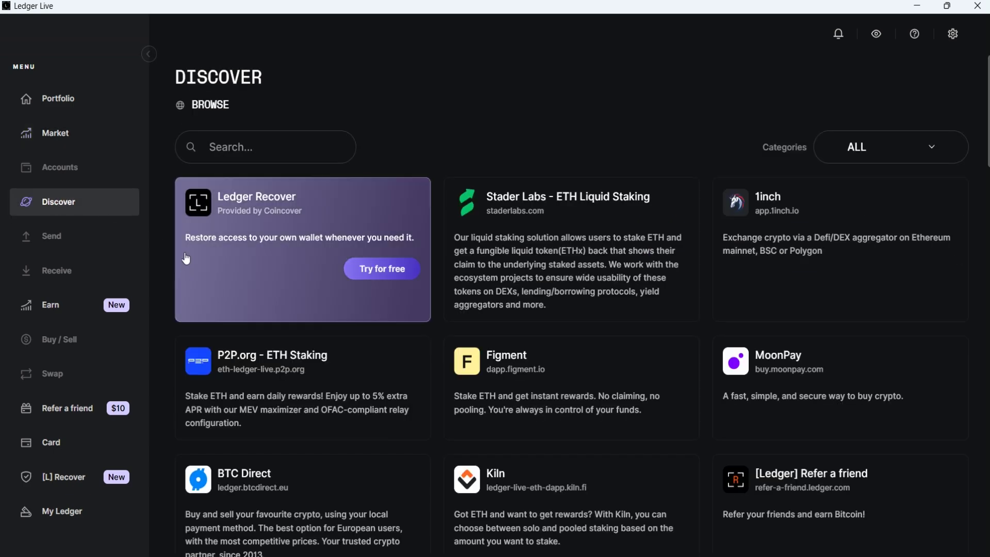
scroll(186, 274, "down", 3)
scroll(186, 274, "down", 4)
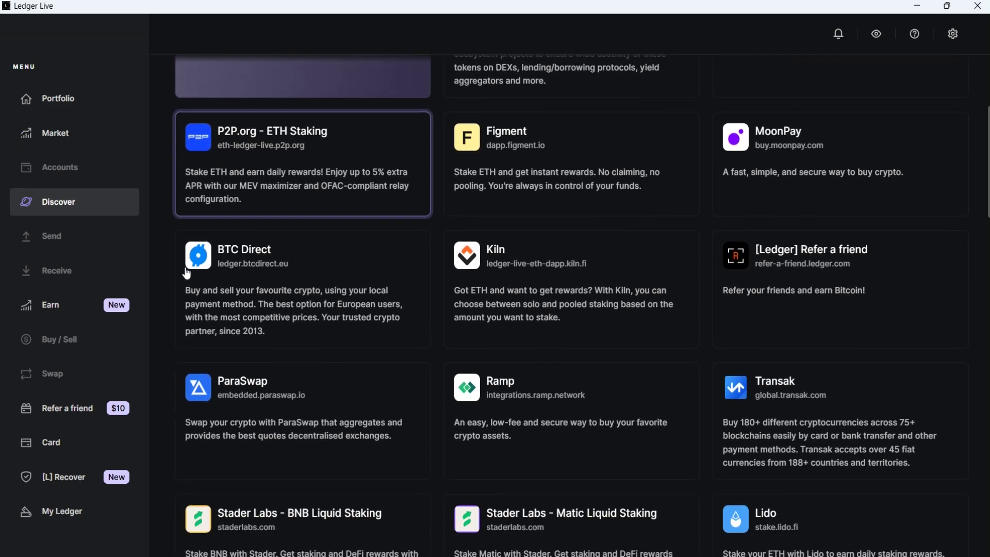
scroll(187, 273, "down", 5)
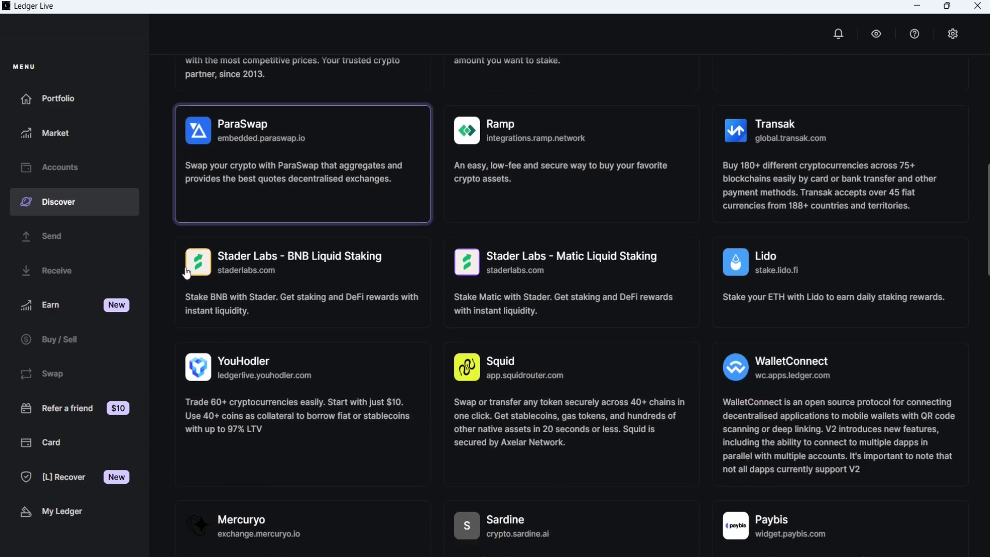
scroll(184, 267, "down", 5)
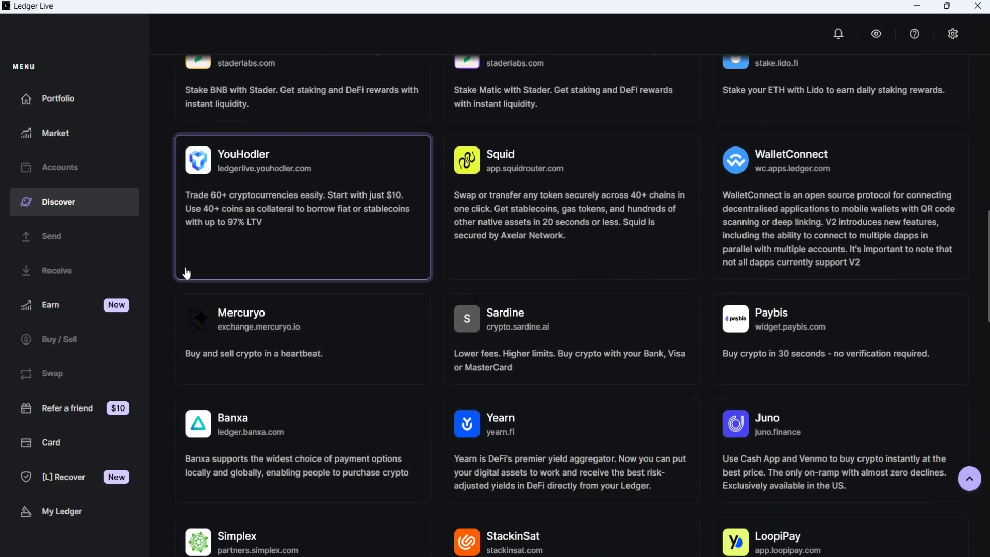
scroll(187, 274, "down", 4)
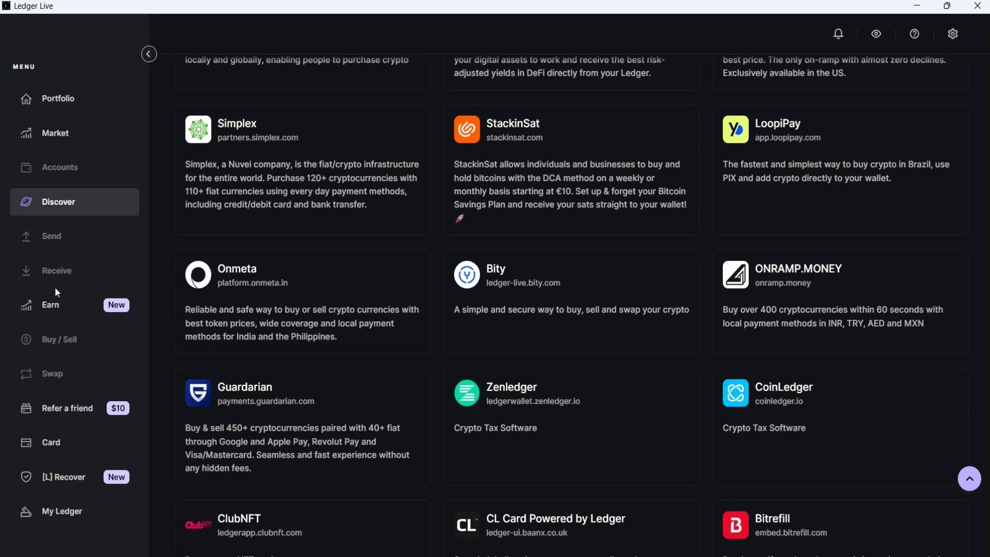
left_click(55, 309)
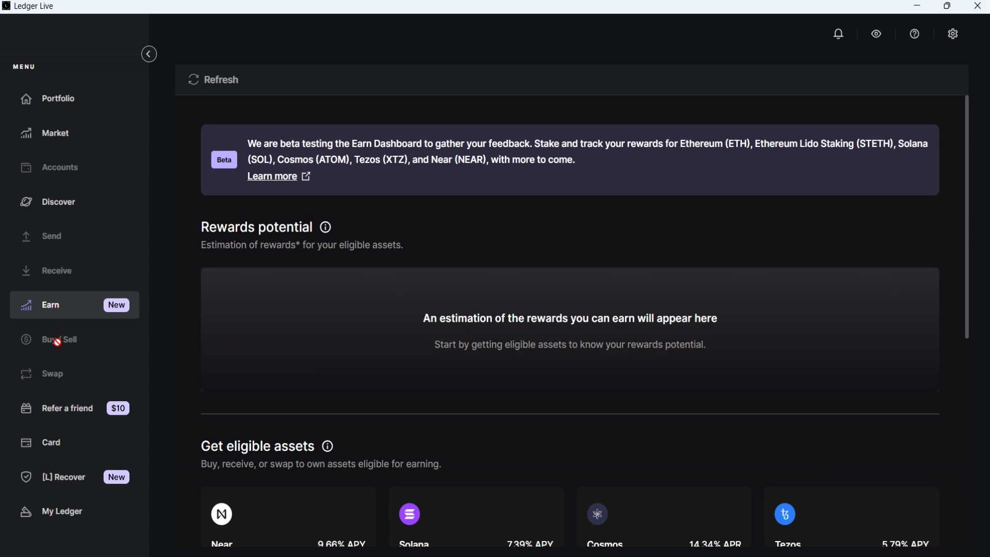
Visit the Refer a friend, CL Card and Ledger Recover pages, then open the news and status panel.
left_click(60, 408)
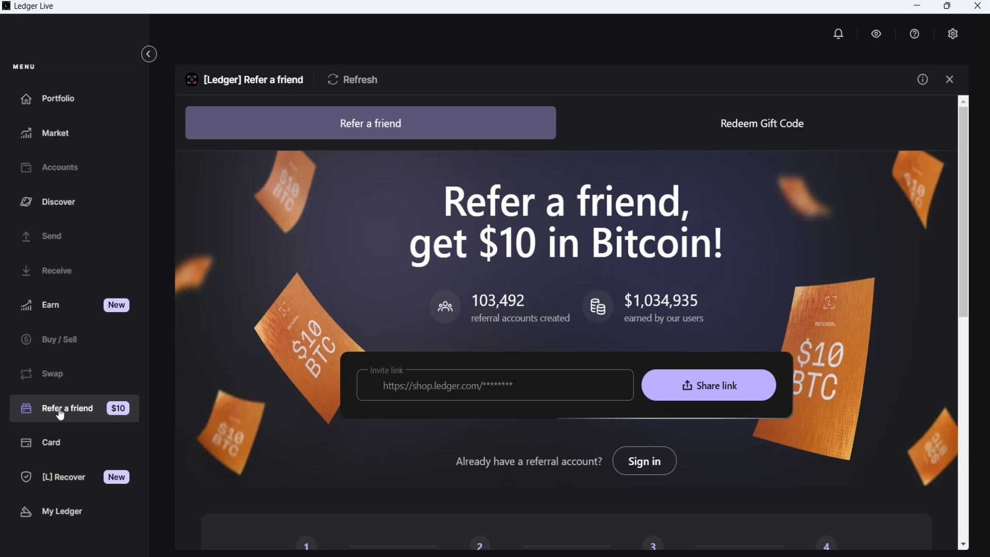
left_click(51, 452)
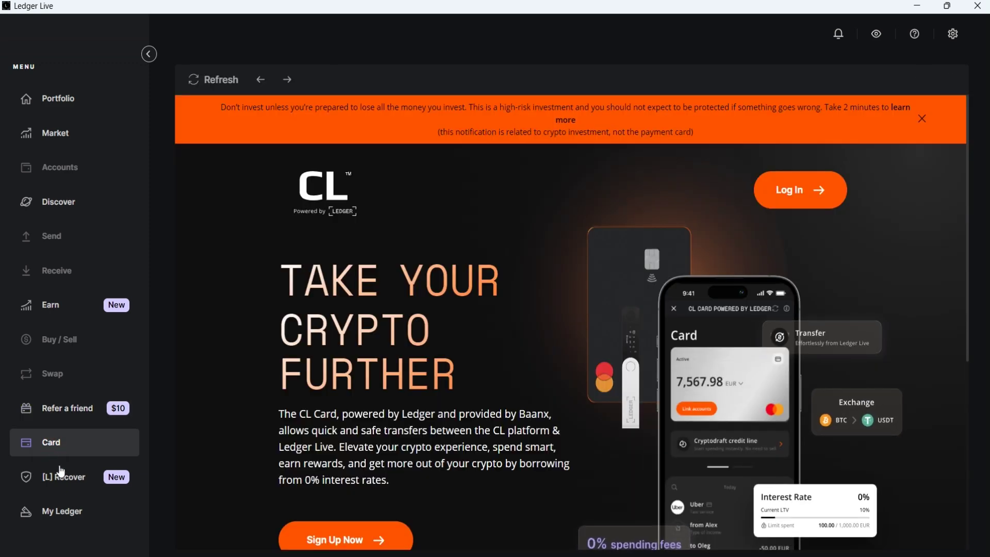
left_click(61, 479)
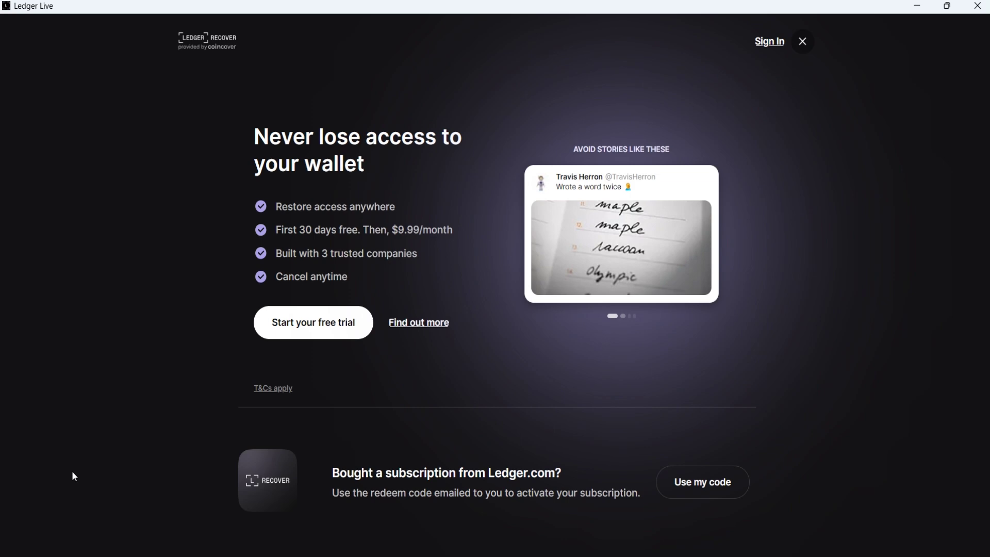
left_click(802, 42)
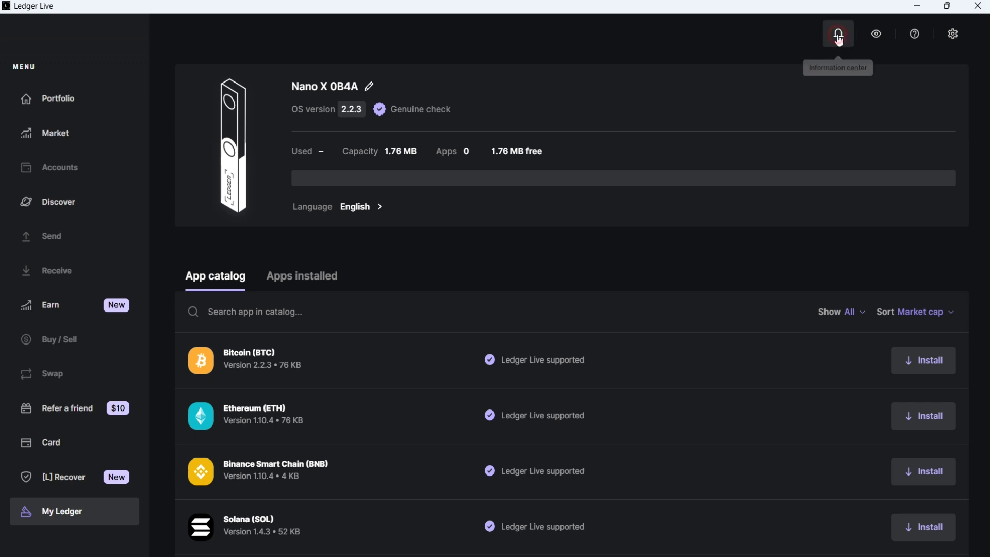
left_click(839, 37)
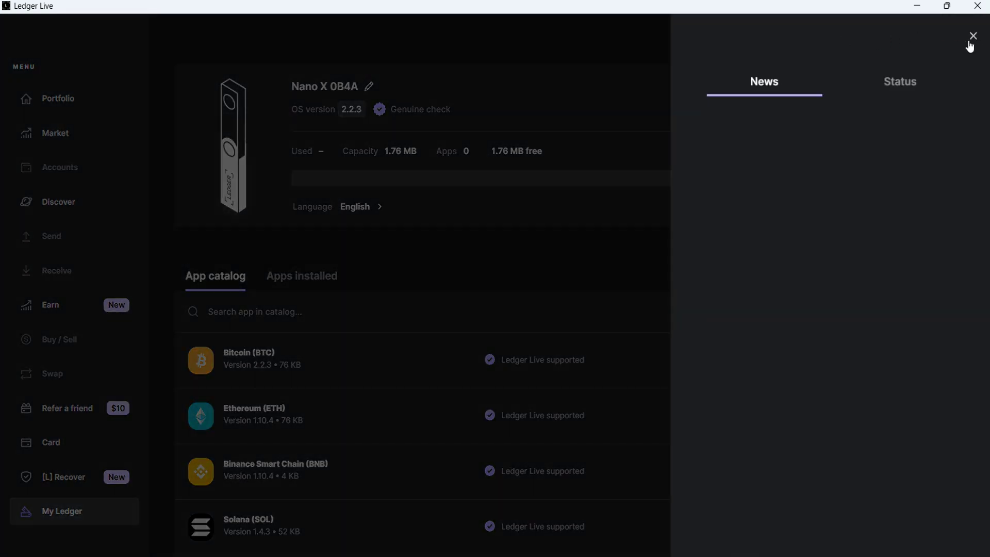
left_click(972, 36)
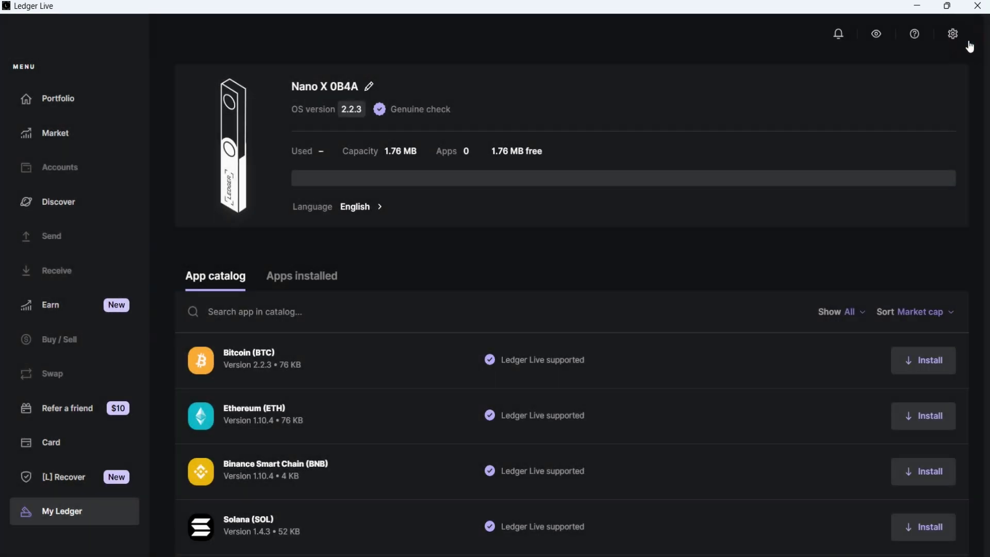
left_click(879, 36)
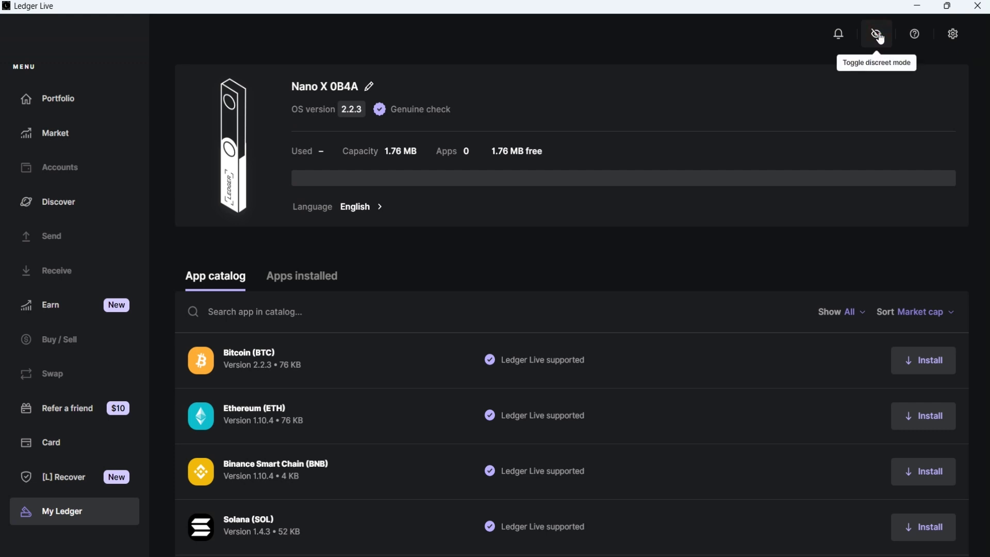
left_click(879, 36)
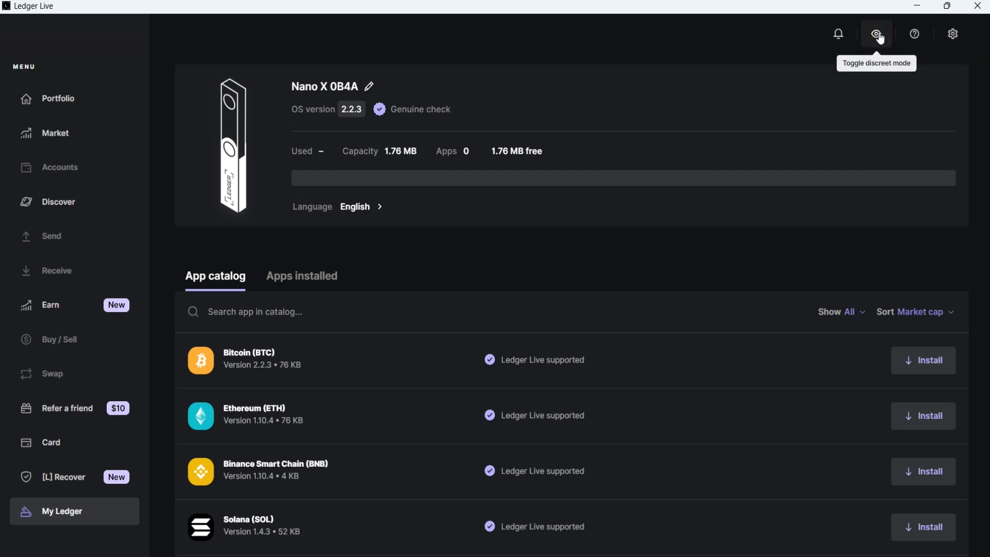
left_click(919, 34)
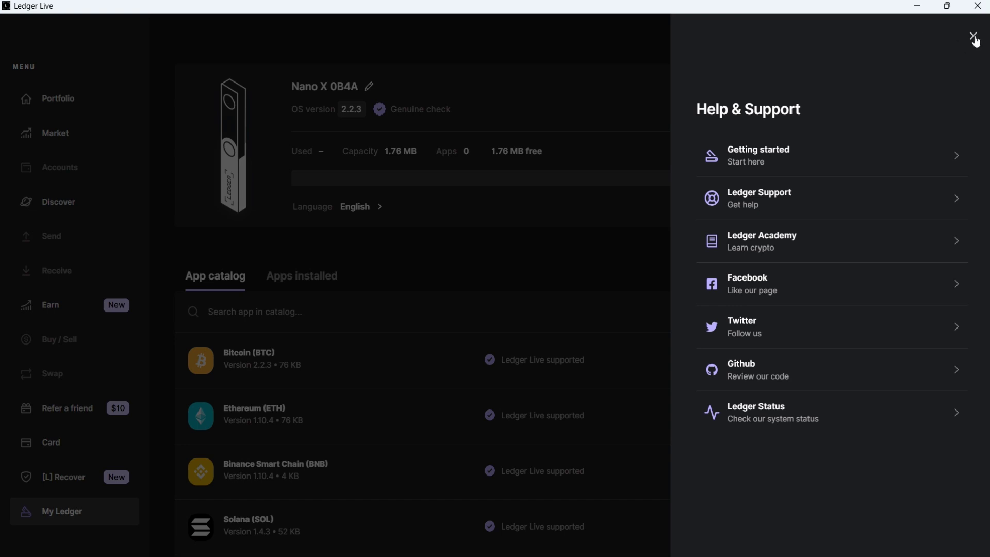
left_click(974, 36)
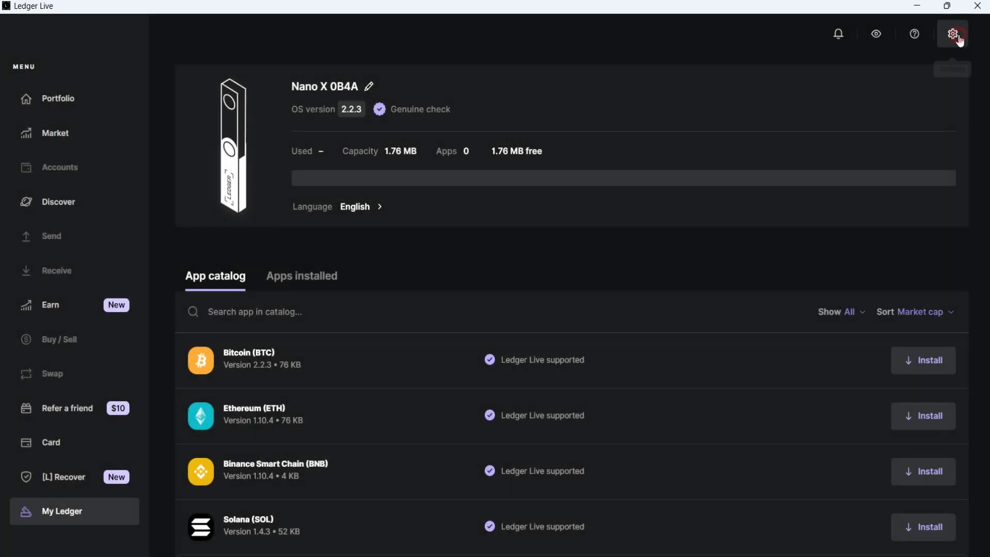
left_click(959, 41)
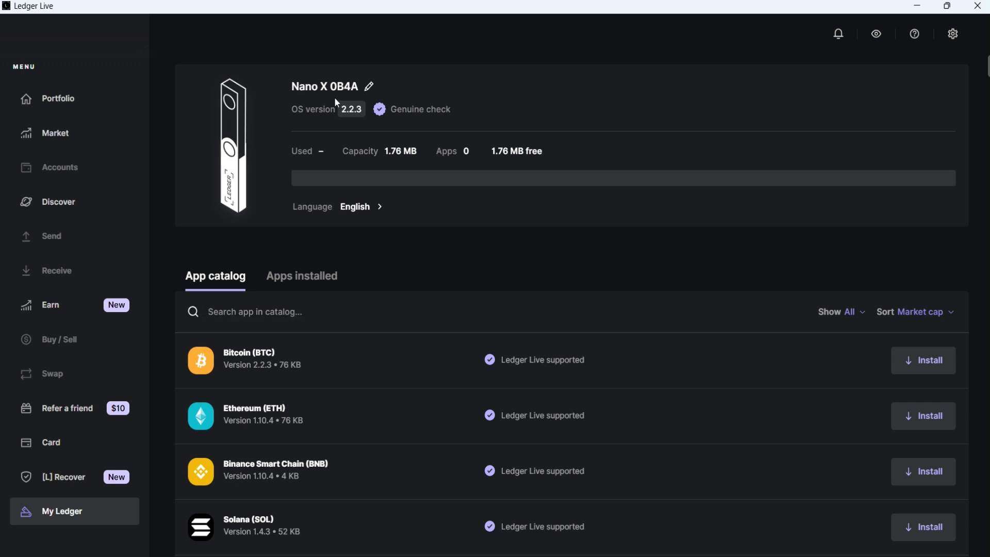
left_click(371, 88)
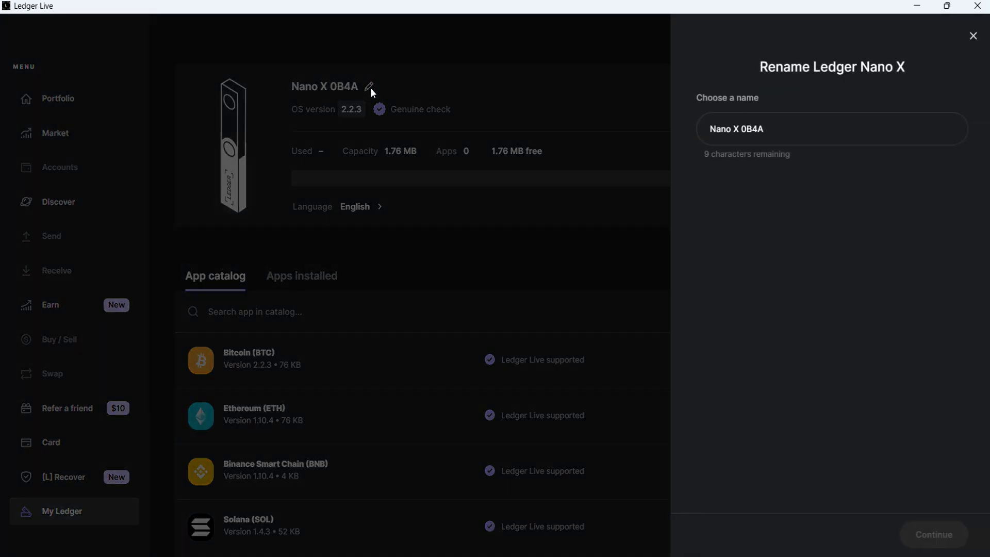
left_click(432, 66)
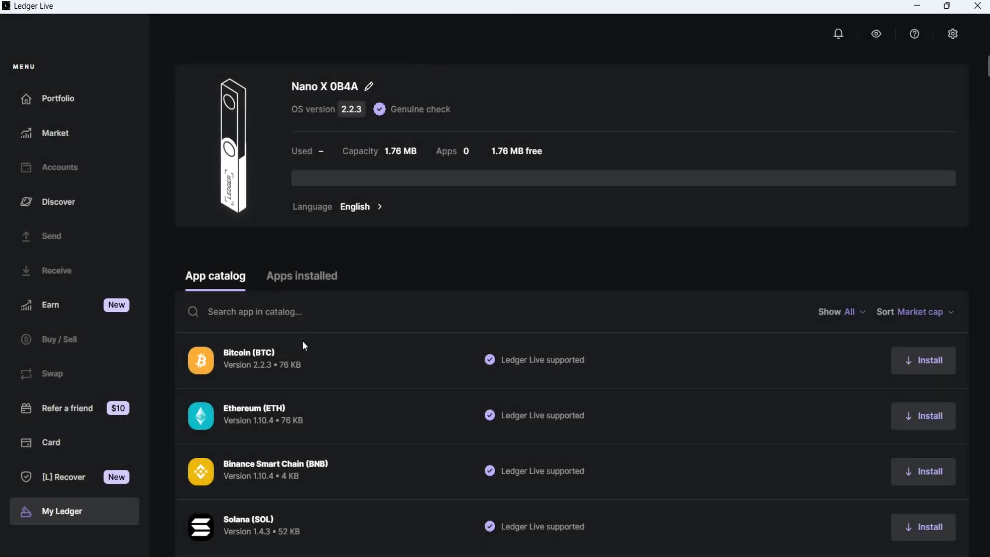
scroll(332, 402, "down", 4)
scroll(333, 401, "down", 1)
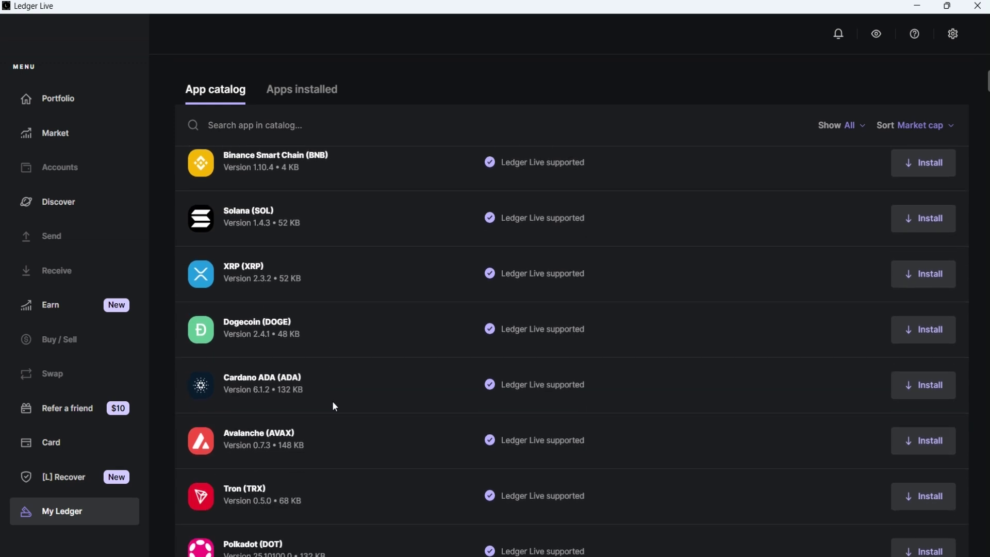
scroll(336, 399, "up", 5)
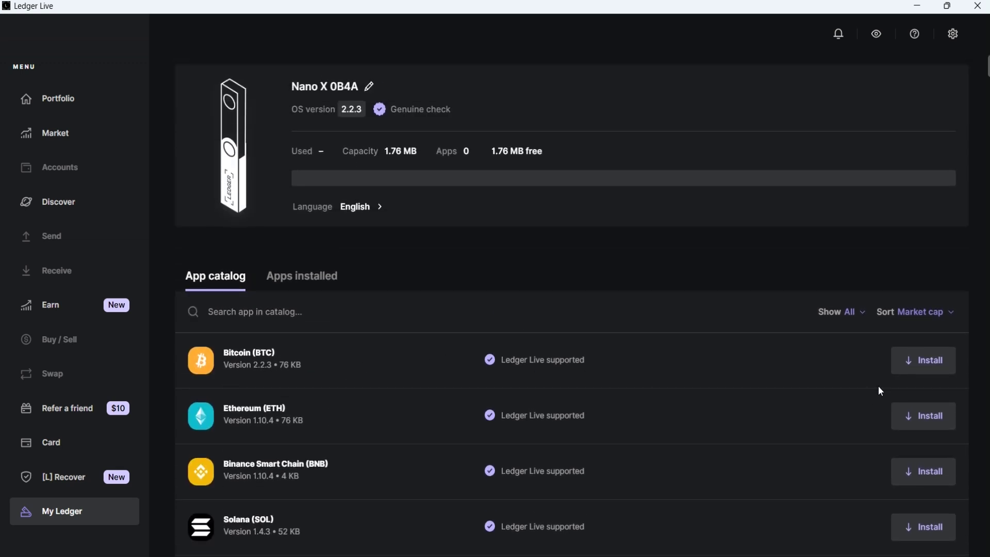
left_click(922, 364)
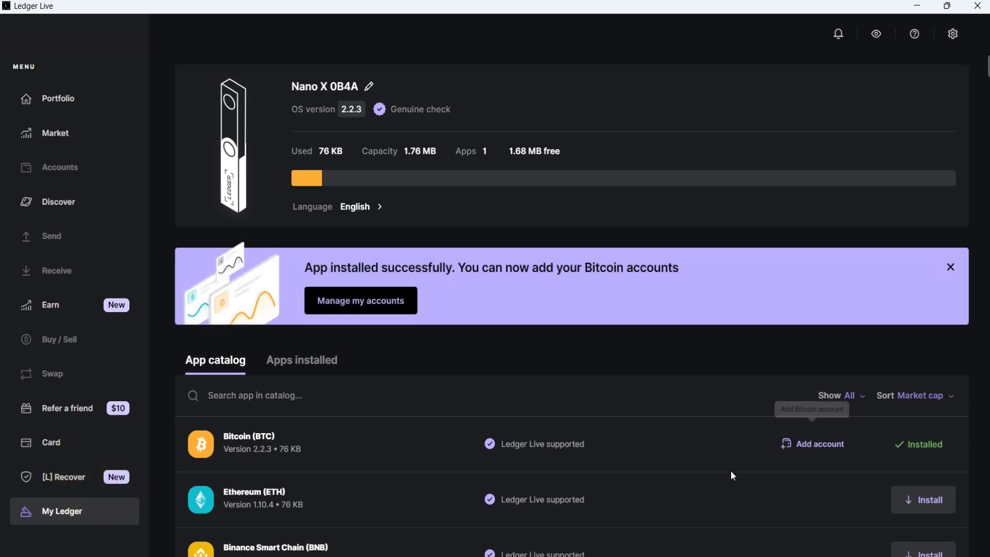
Return to the Portfolio page, still empty with no accounts added.
left_click(76, 103)
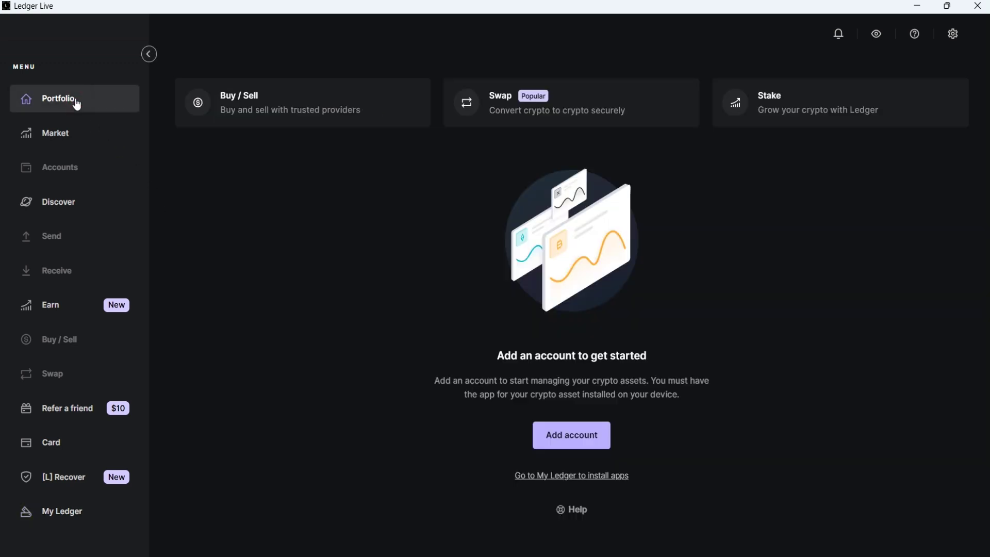
Add a Bitcoin (BTC) account named 'Bitcoin', then show the month's biggest losing coins.
left_click(556, 434)
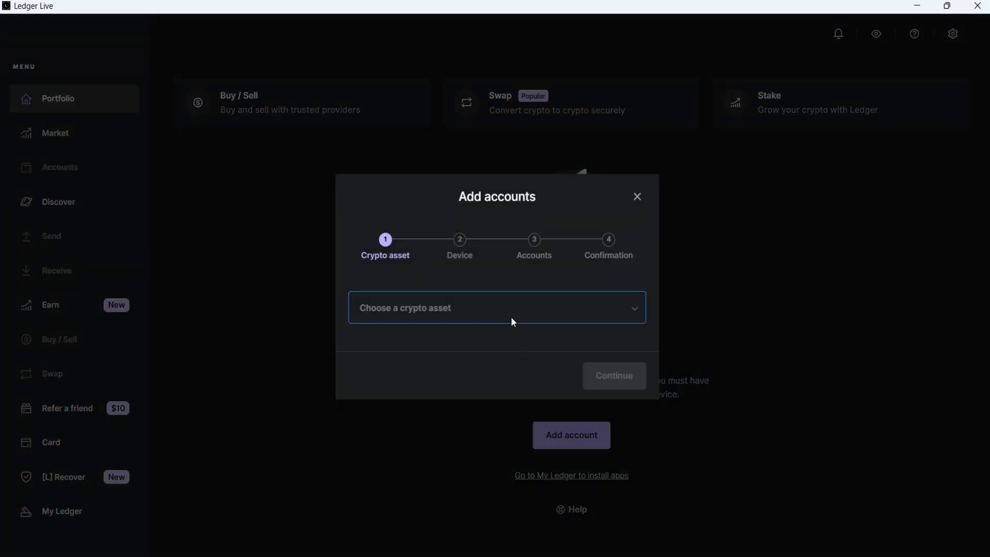
left_click(514, 320)
left_click(448, 348)
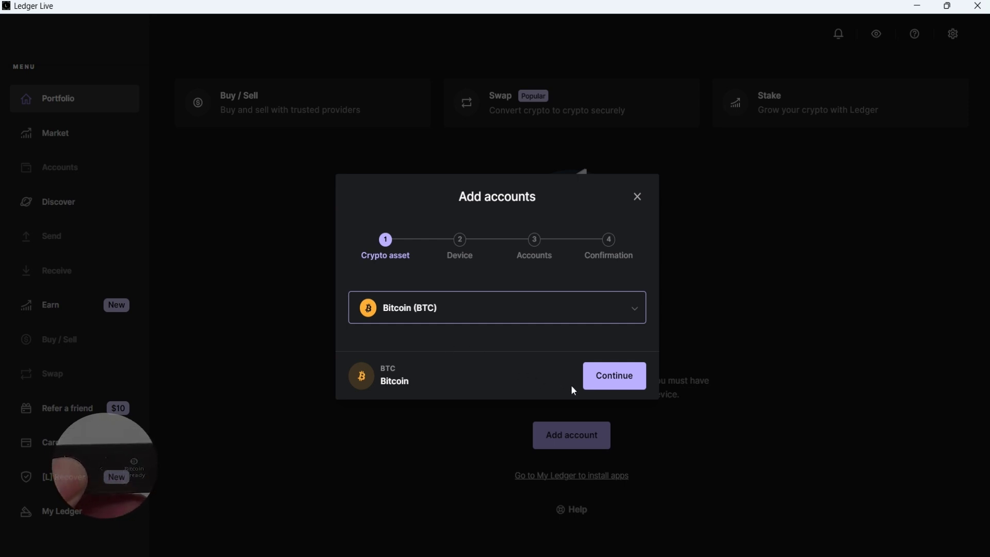
left_click(625, 380)
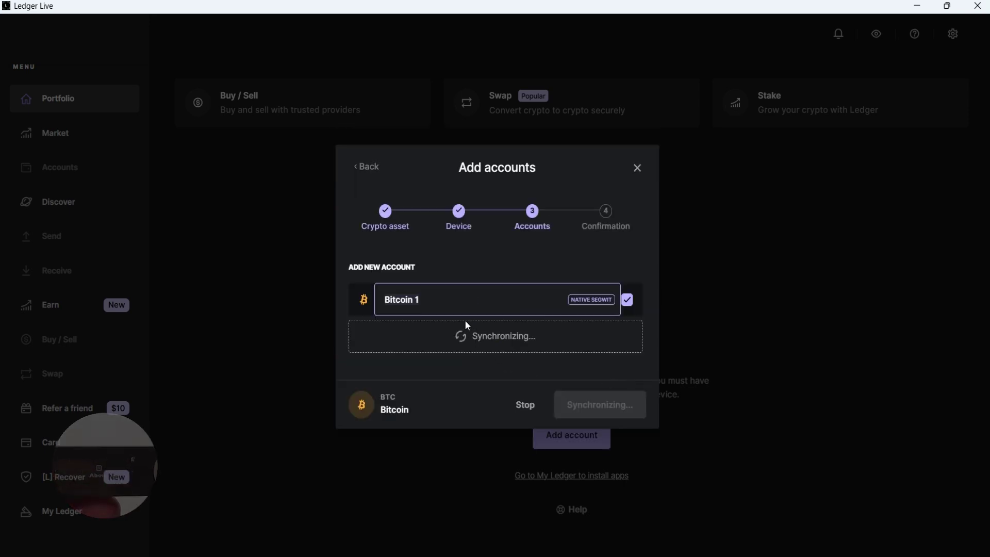
key("BackSpace")
key("BackSpace")
left_click(590, 385)
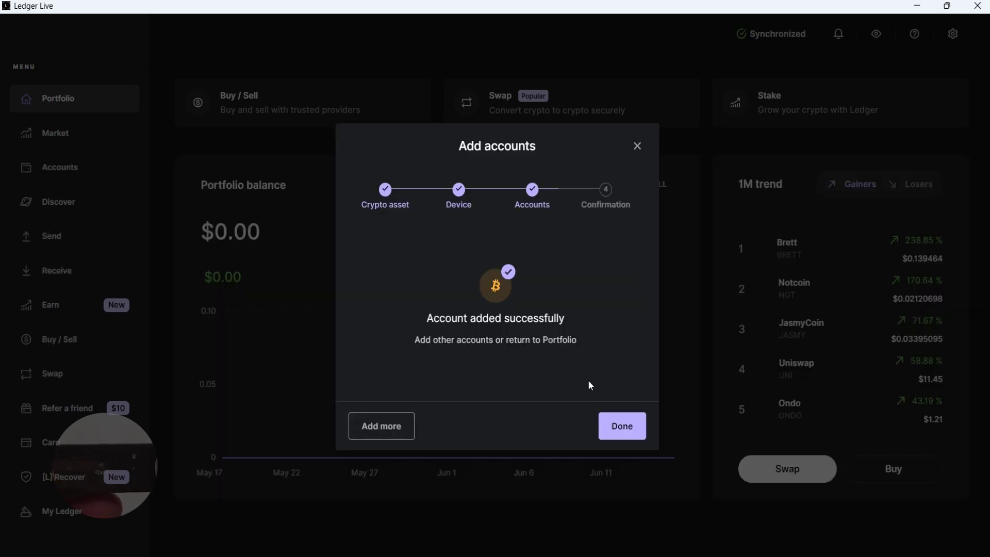
left_click(624, 425)
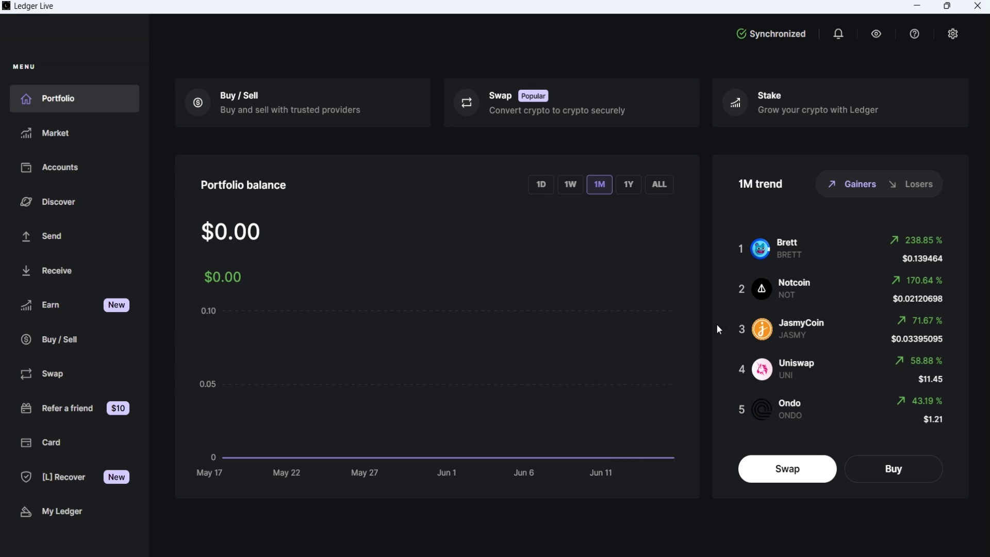
left_click(921, 186)
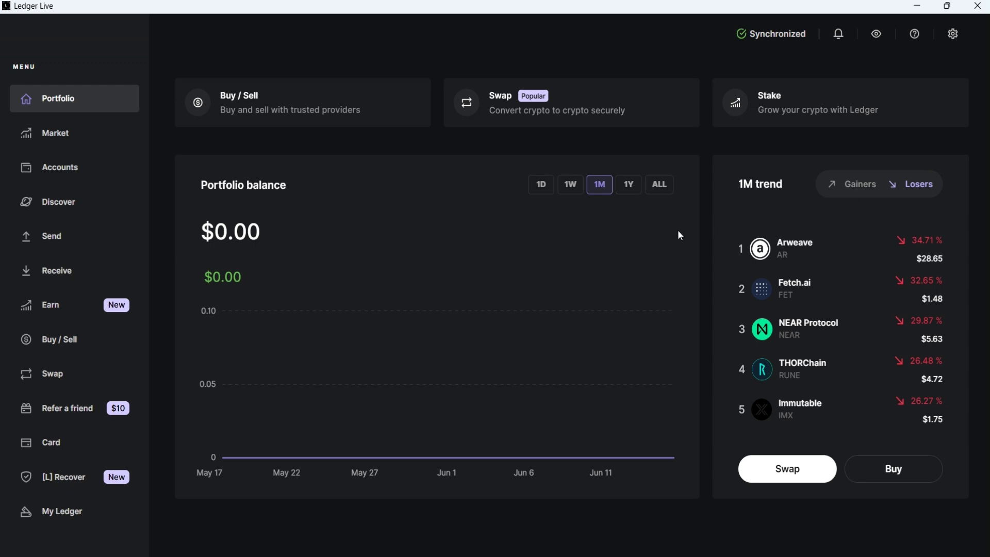
From the Accounts page, add an Ethereum (ETH) account named Ethereum 1.
left_click(76, 172)
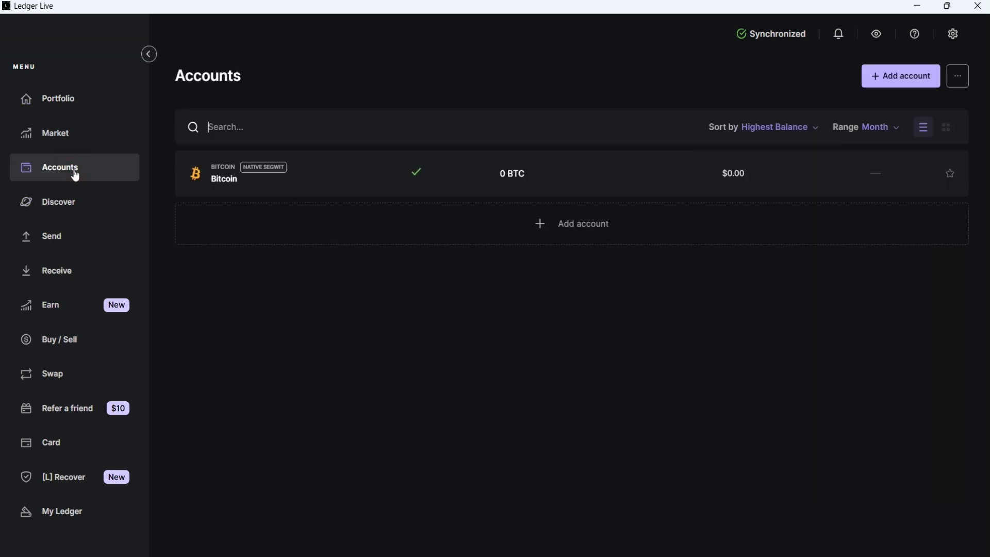
left_click(580, 223)
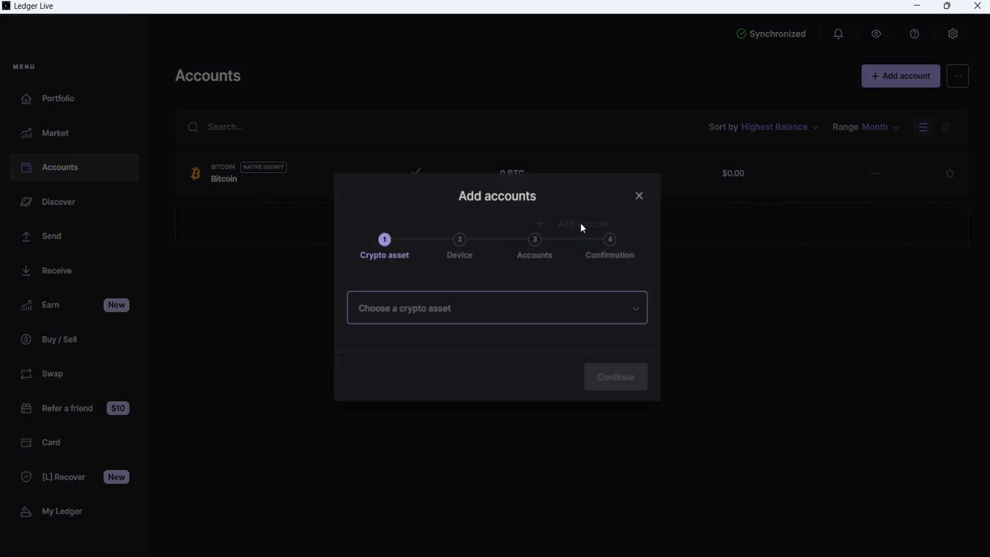
left_click(481, 312)
left_click(412, 379)
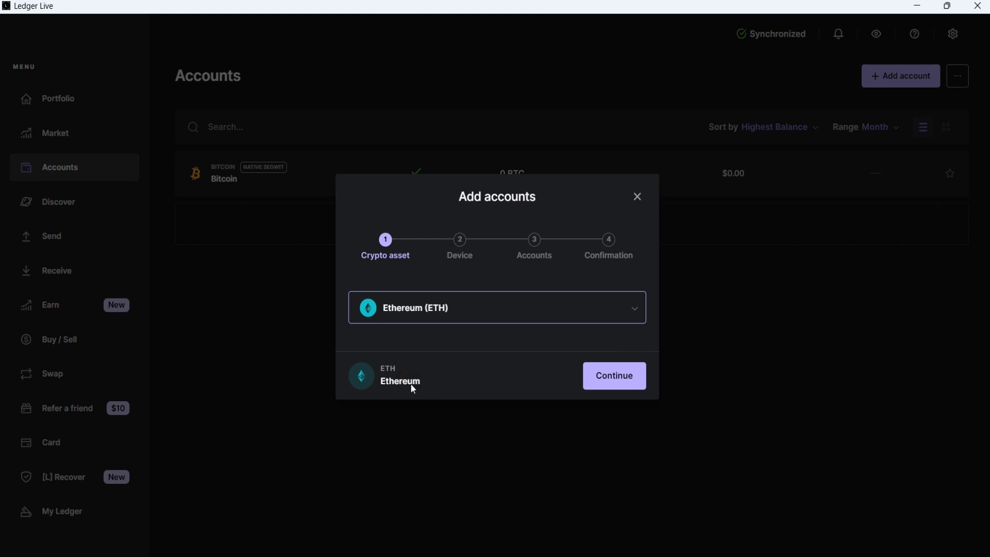
left_click(611, 379)
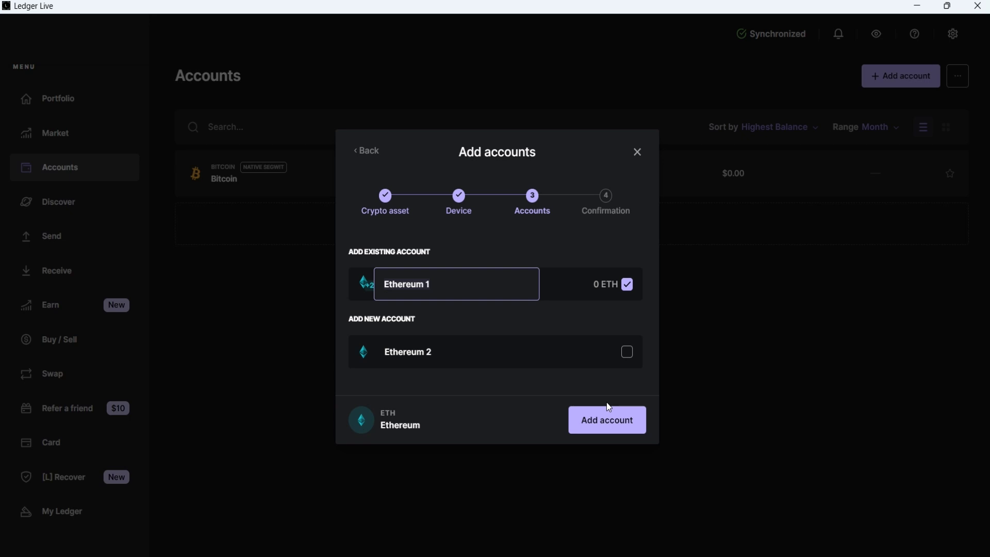
left_click(604, 420)
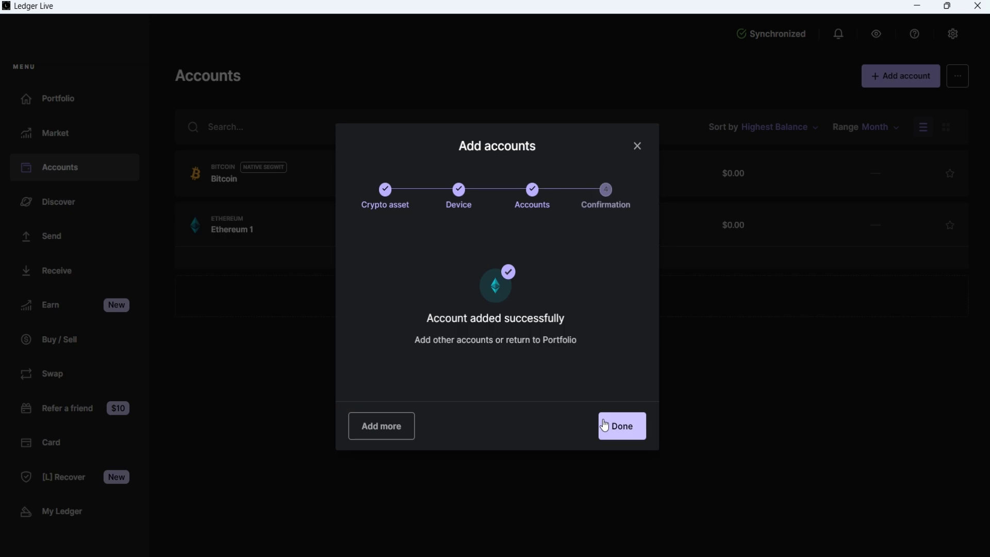
left_click(605, 425)
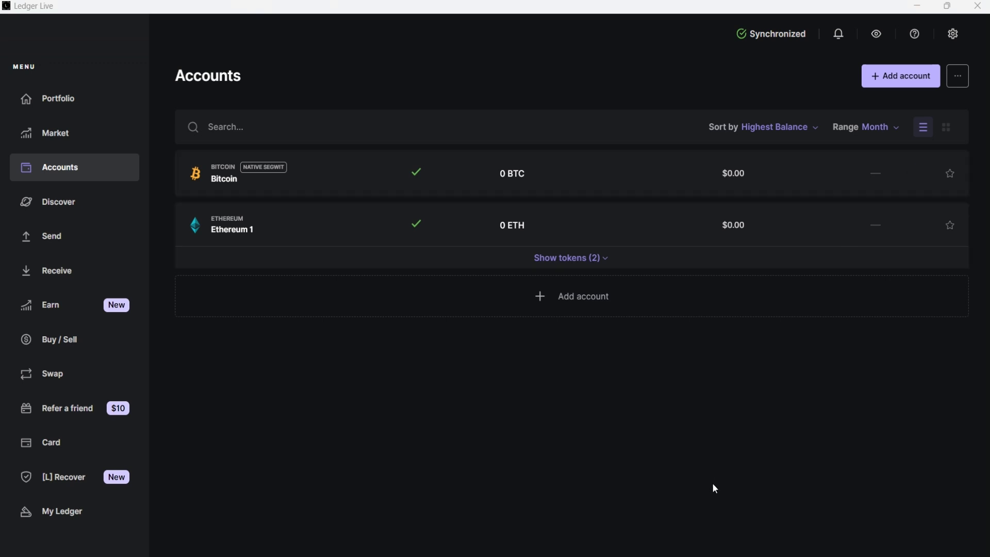
Reveal Ethereum 1's tokens, then view the Portfolio's 1Y balance, asset allocation and latest operations.
left_click(579, 259)
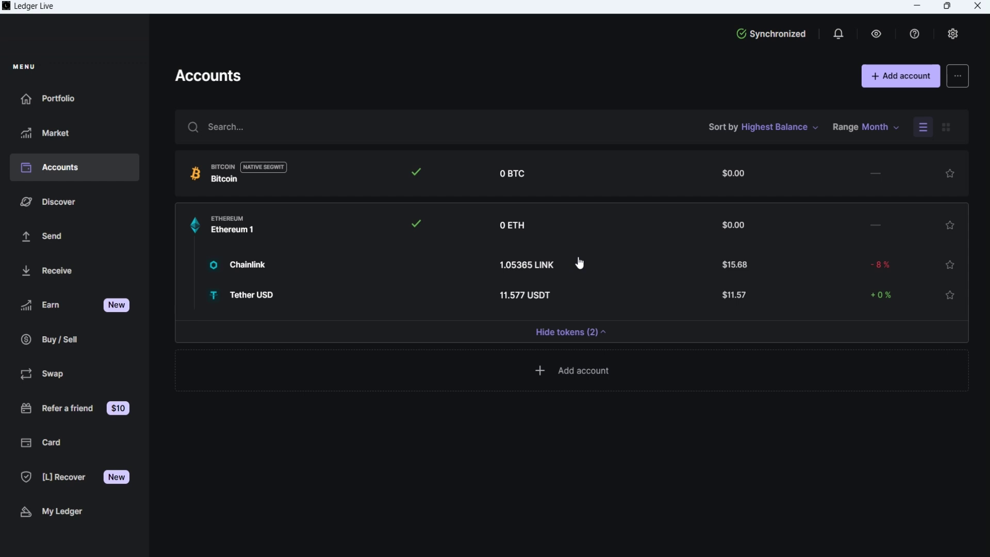
left_click(61, 102)
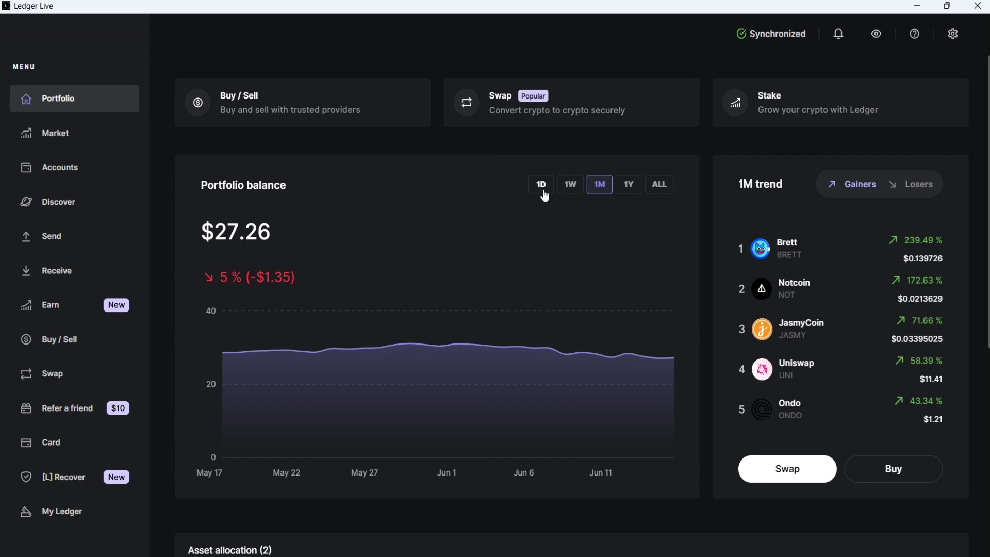
left_click(631, 183)
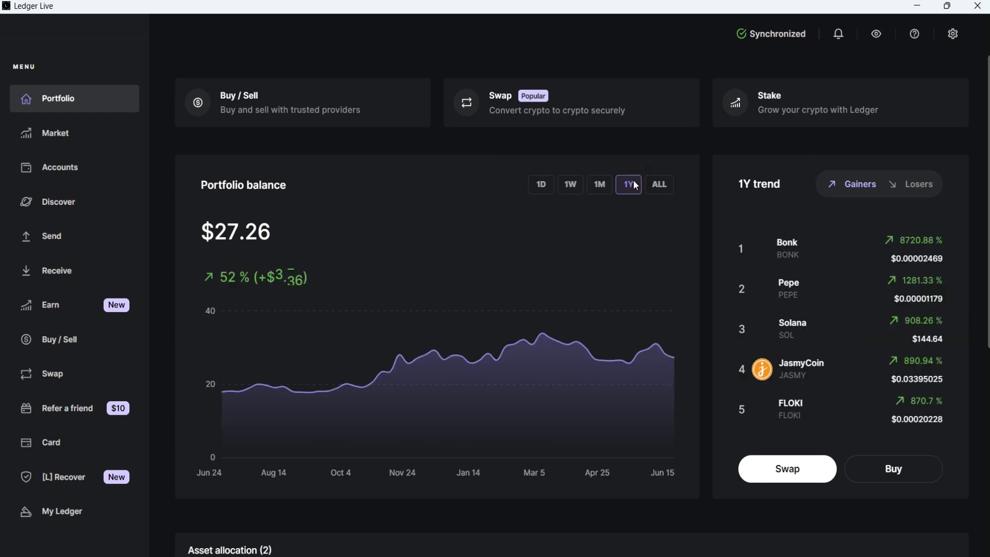
scroll(594, 309, "down", 7)
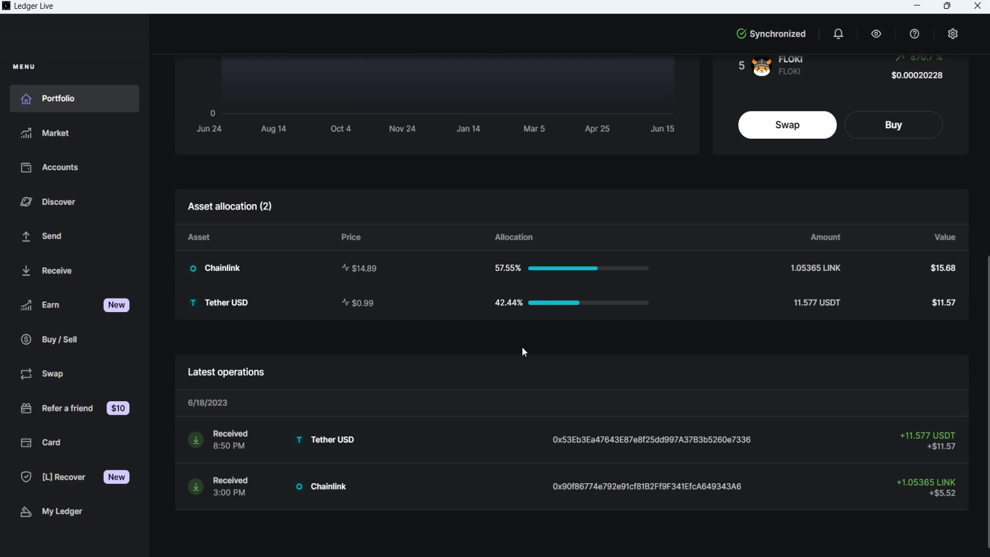
scroll(523, 347, "down", 1)
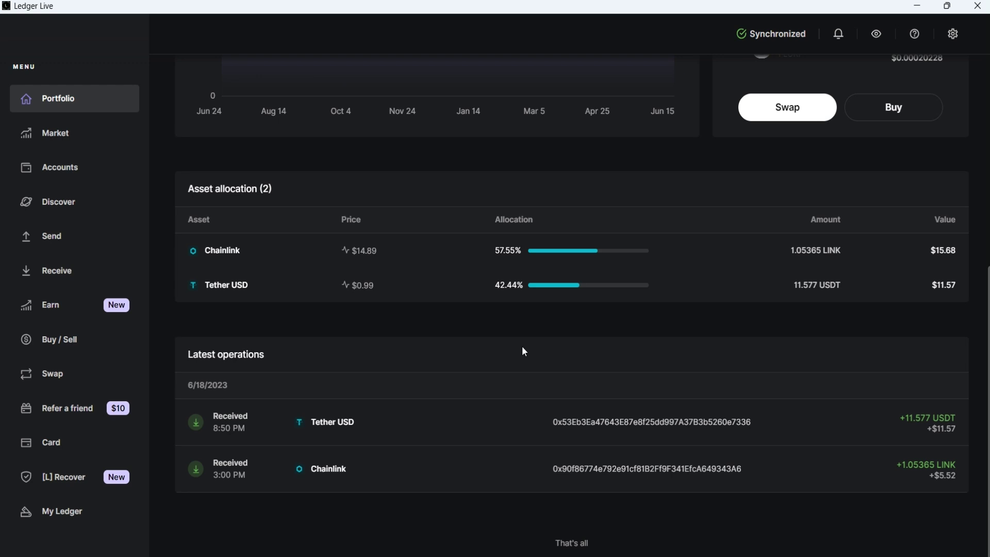
View the Tether USD Received operation's transaction details on Etherscan.
left_click(443, 437)
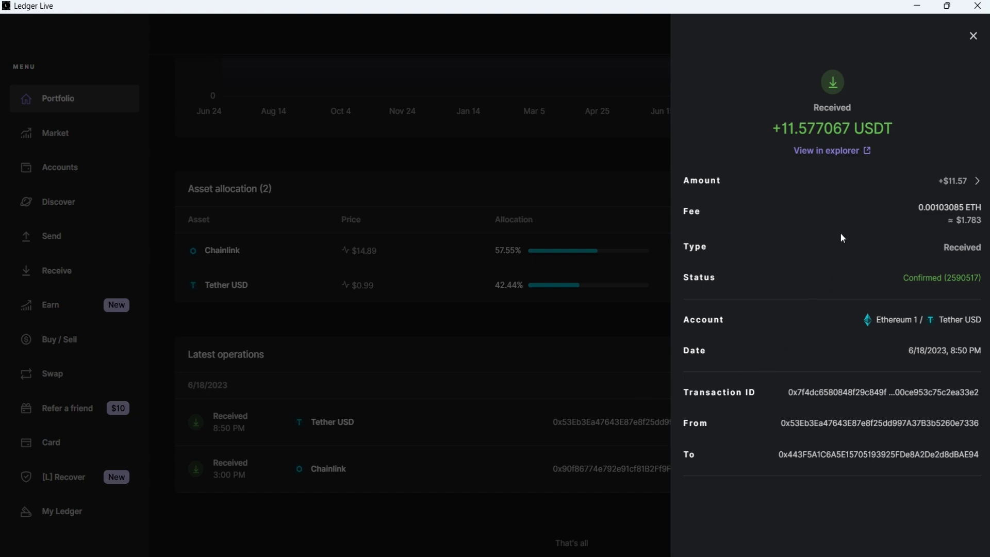
left_click(837, 154)
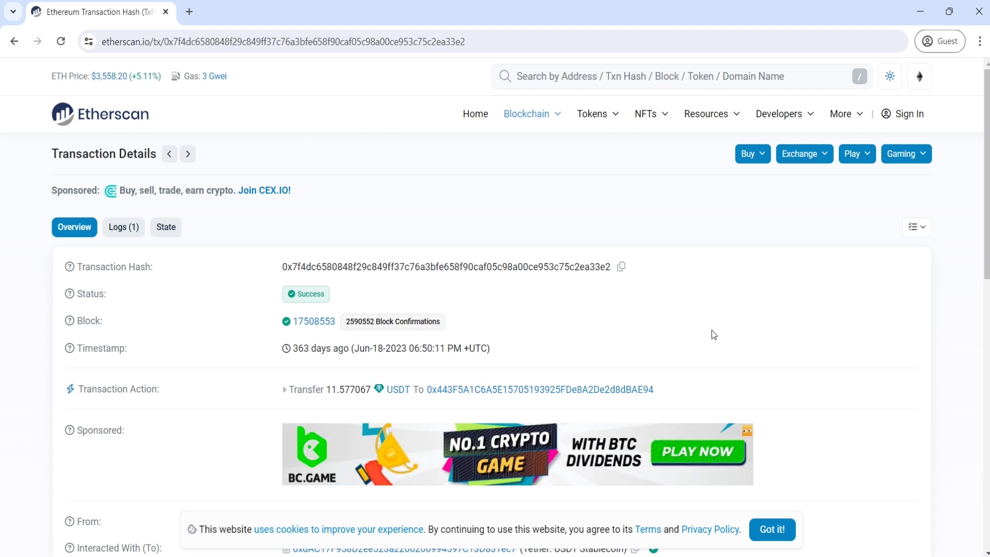
scroll(714, 336, "down", 4)
scroll(716, 340, "down", 3)
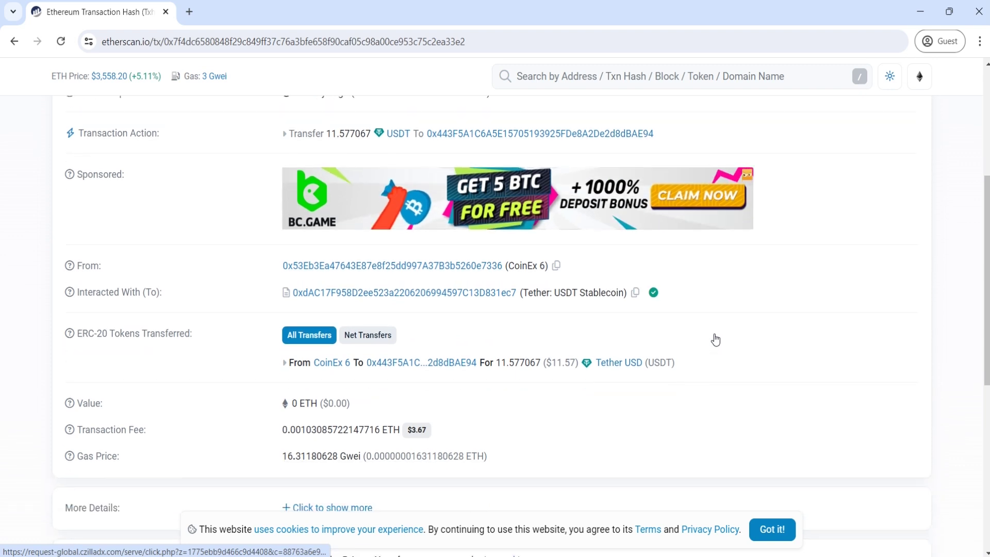